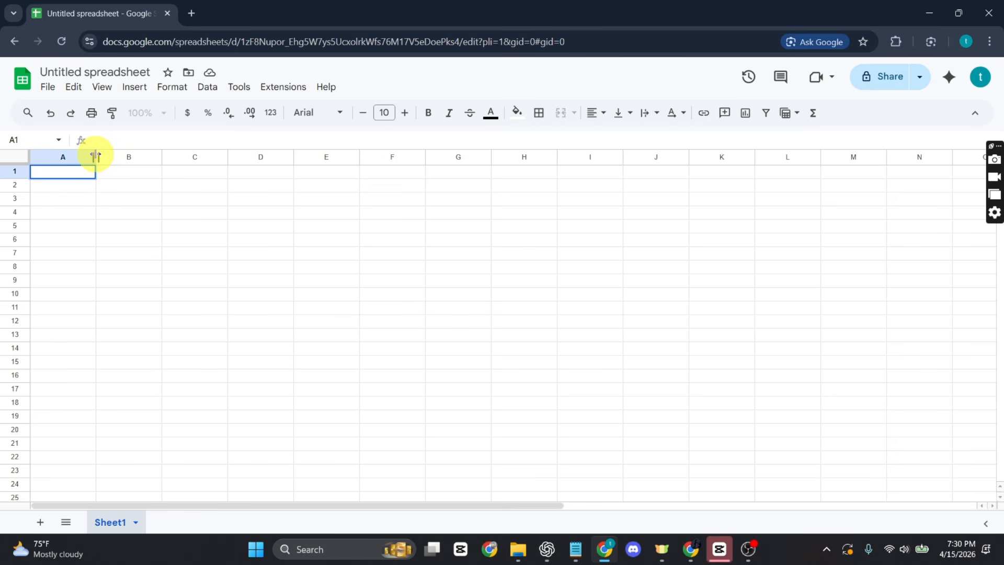
Enter the labels Class A, Class B, Class C and Class D in cells A1 to A4
{"action": "type", "text": "Class "}
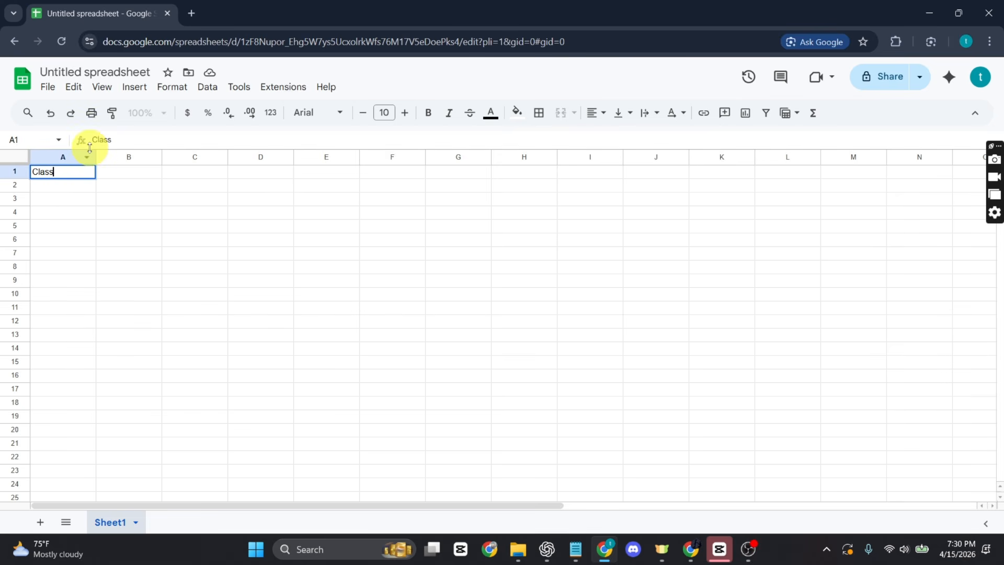
{"action": "type", "text": "a"}
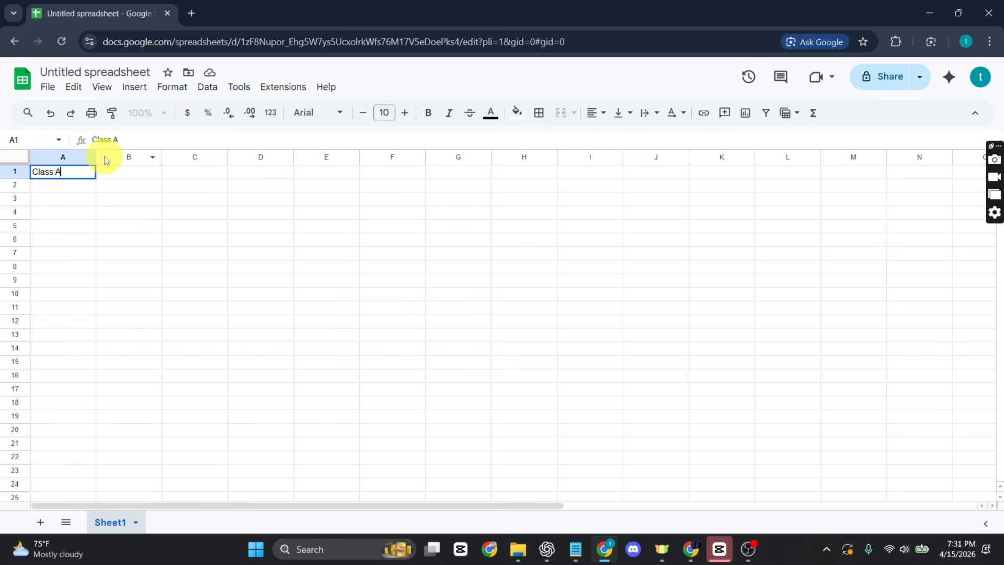
{"action": "key", "text": "Return"}
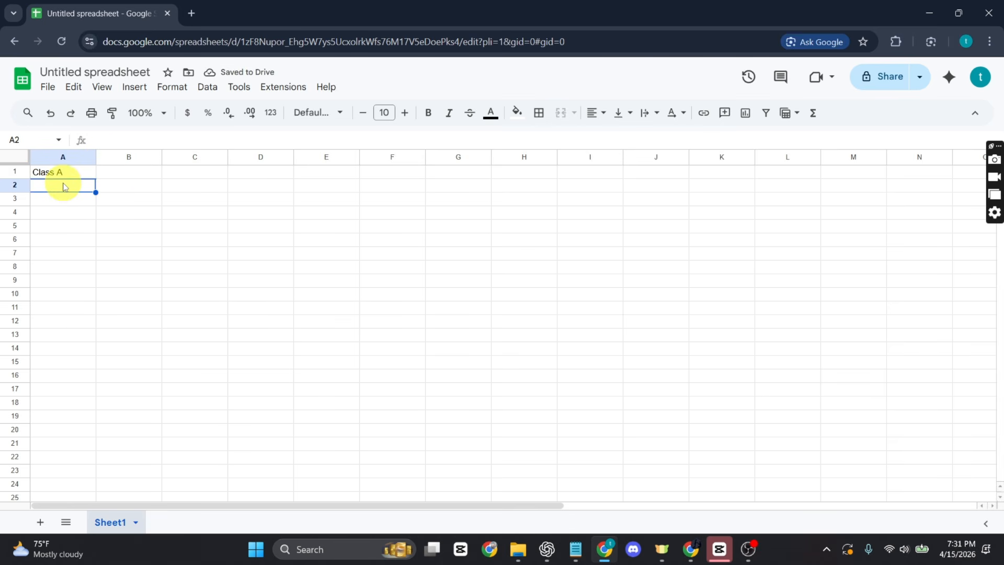
{"action": "type", "text": "Class B"}
{"action": "key", "text": "Return"}
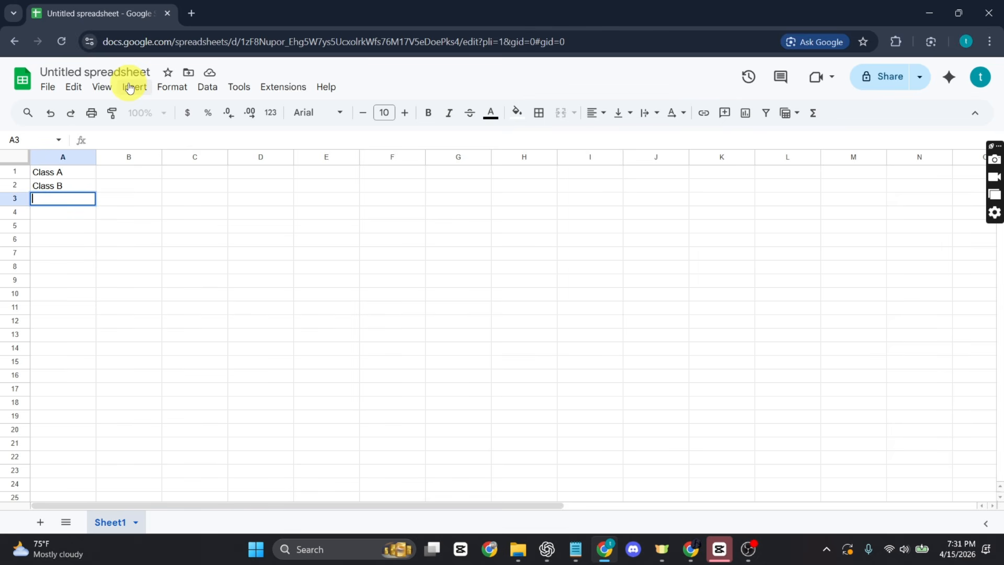
{"action": "type", "text": "Class C"}
{"action": "key", "text": "Return"}
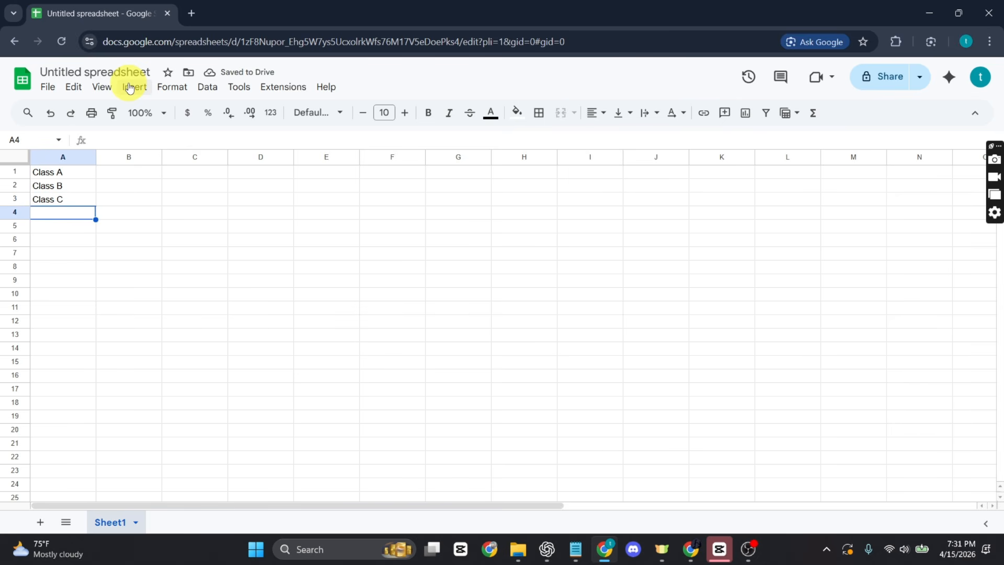
{"action": "type", "text": "Class D"}
{"action": "key", "text": "Return"}
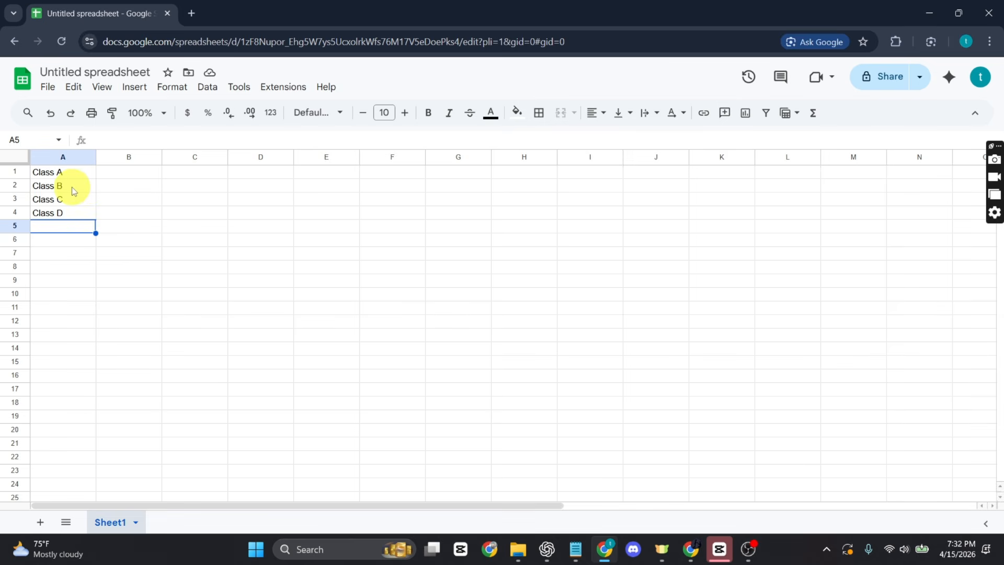
Enter the values 25, 36, 42 and 16 in cells B1 to B4 beside the class labels
{"action": "left_click", "coordinate": [109, 173]}
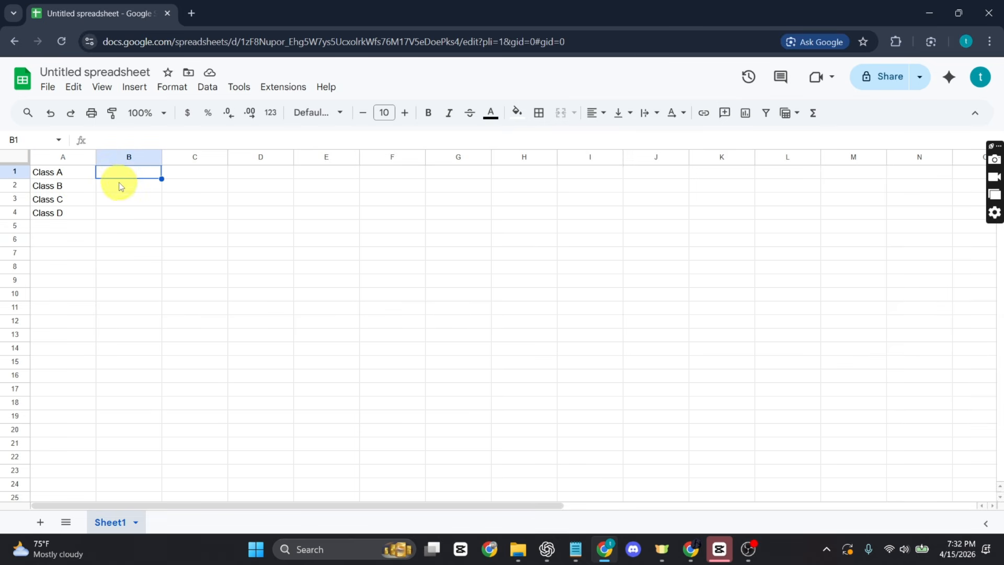
{"action": "type", "text": "25"}
{"action": "left_click", "coordinate": [133, 196]}
{"action": "left_click", "coordinate": [137, 191]}
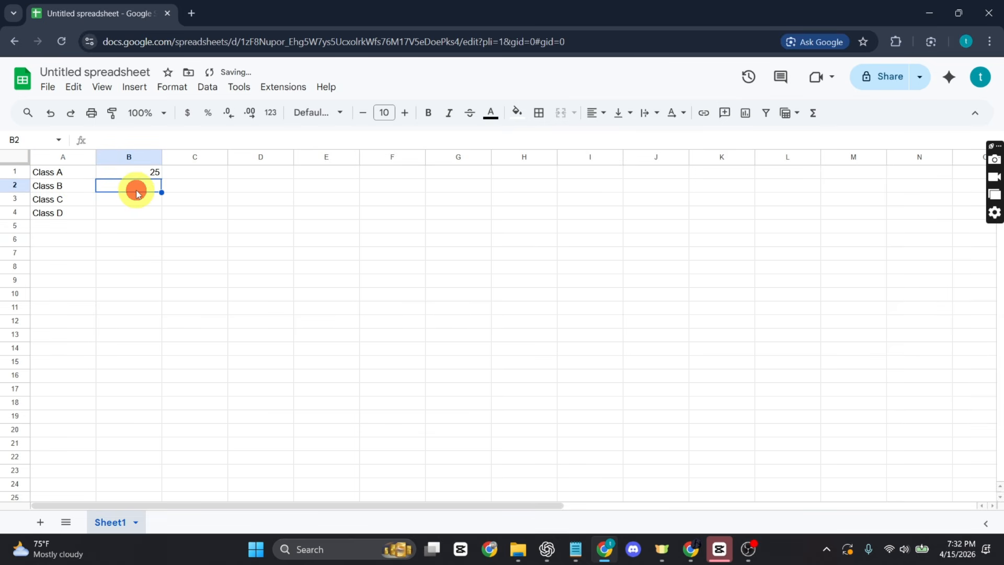
{"action": "type", "text": "36"}
{"action": "left_click", "coordinate": [156, 199]}
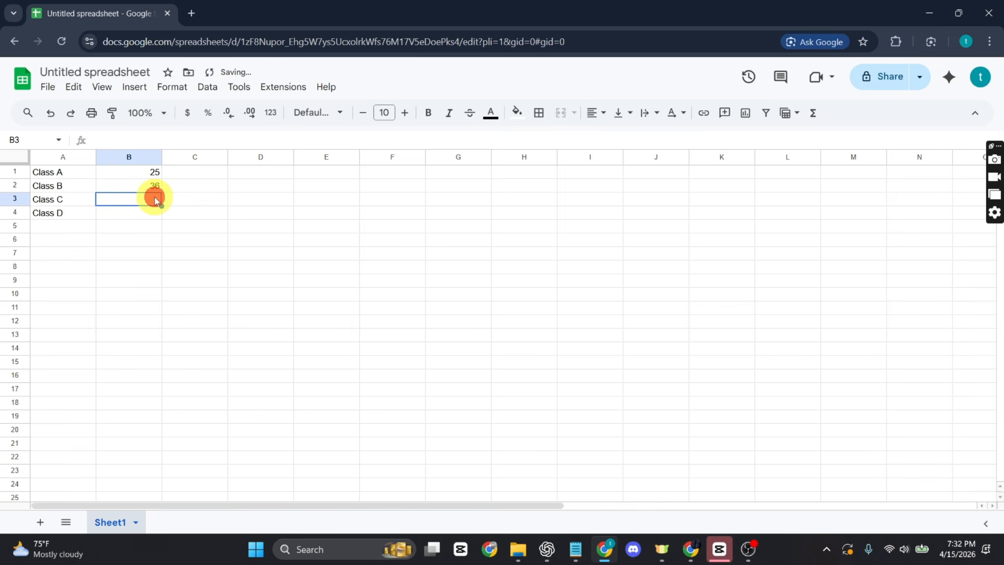
{"action": "type", "text": "42"}
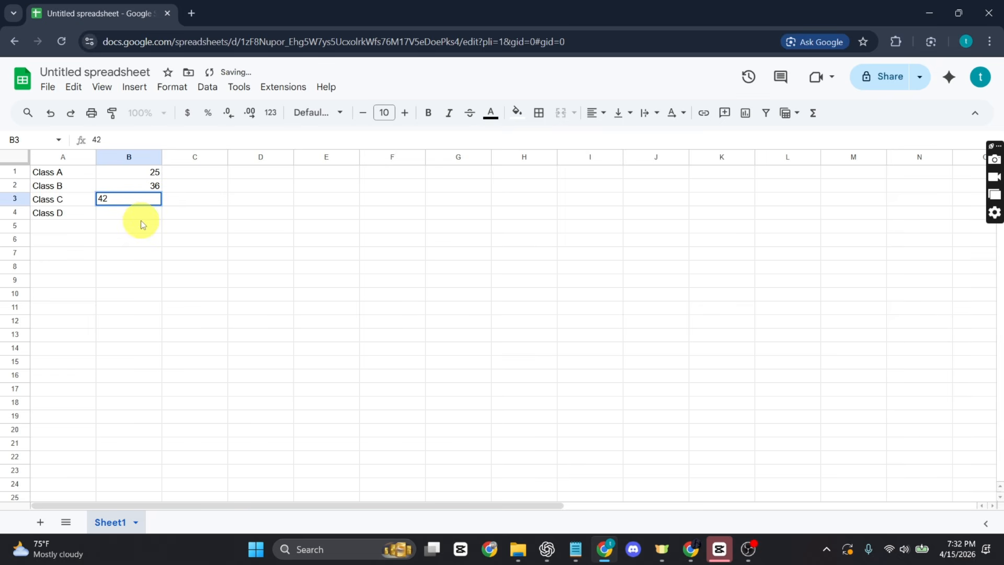
{"action": "left_click", "coordinate": [142, 212]}
{"action": "type", "text": "16"}
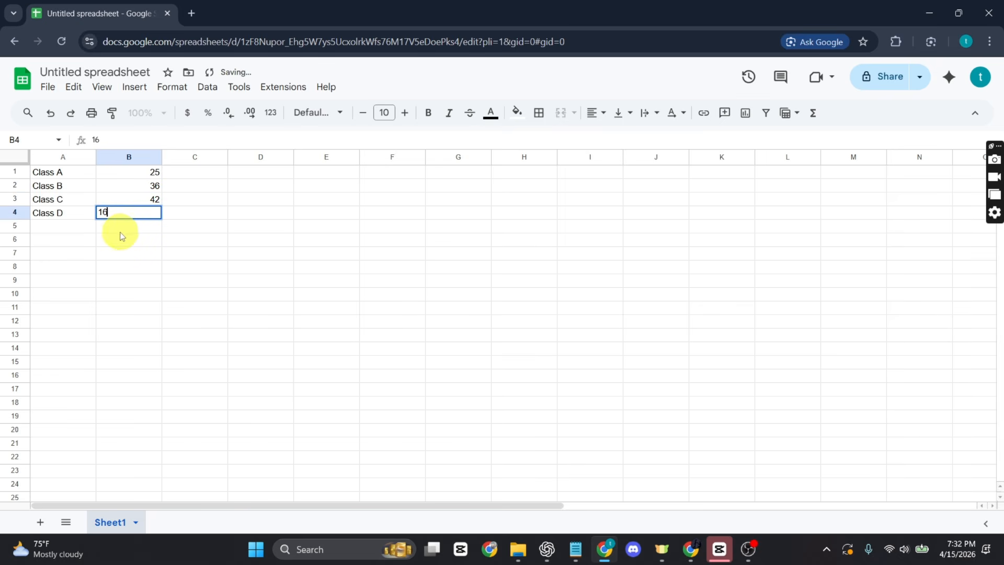
{"action": "key", "text": "Return"}
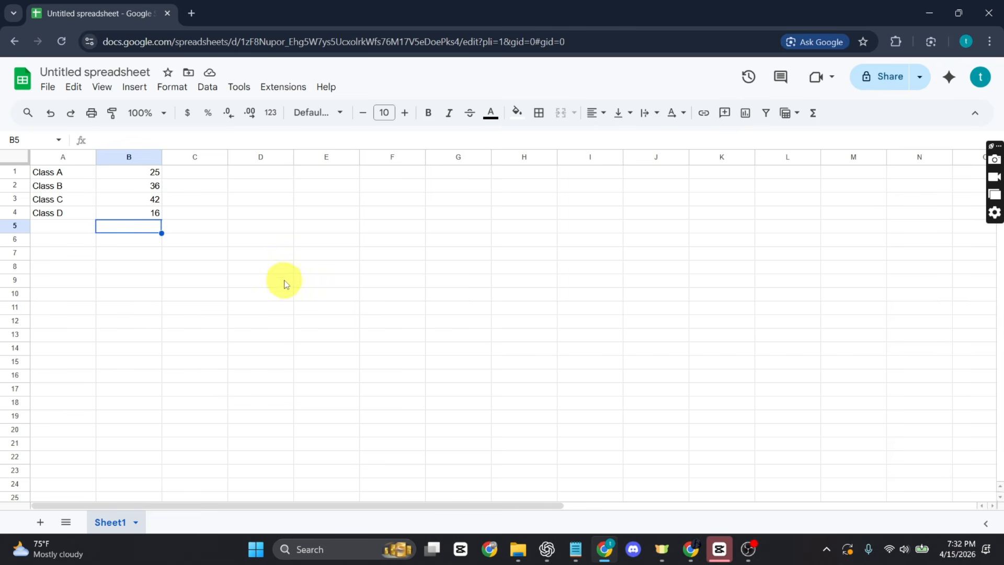
Insert a chart based on the range A1:B5
{"action": "left_click", "coordinate": [151, 229]}
{"action": "left_click_drag", "start_coordinate": [126, 222], "coordinate": [48, 180]}
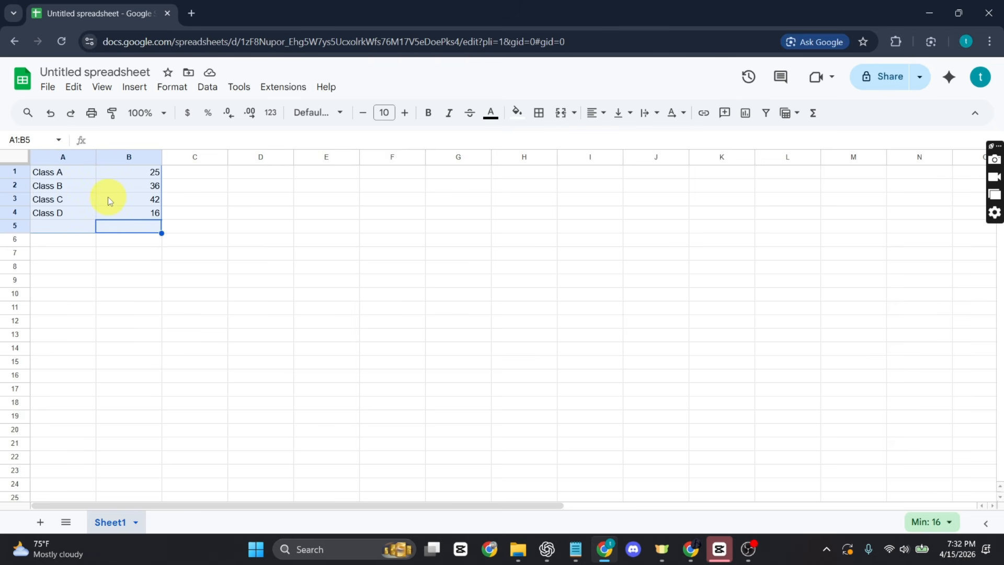
{"action": "left_click", "coordinate": [135, 87]}
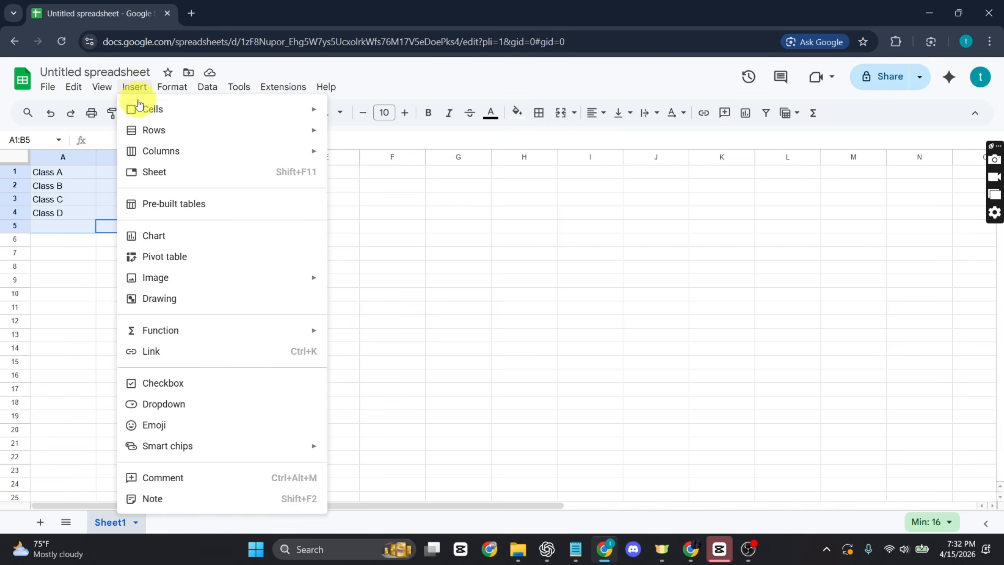
{"action": "left_click", "coordinate": [160, 242]}
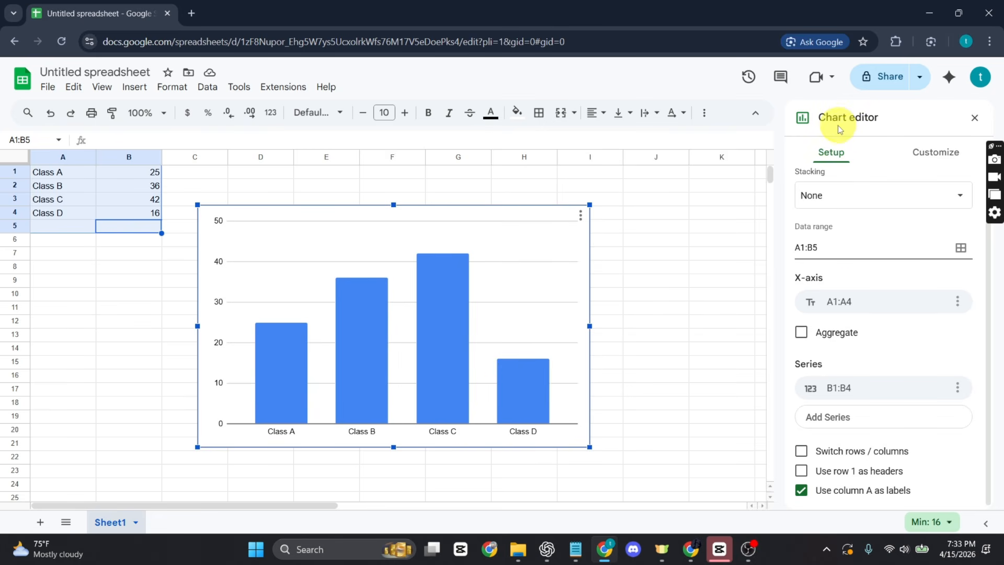
Look through the available chart types for the new chart, and leave the chart editor without choosing another type
{"action": "scroll", "coordinate": [868, 320], "scroll_direction": "up", "scroll_amount": 2}
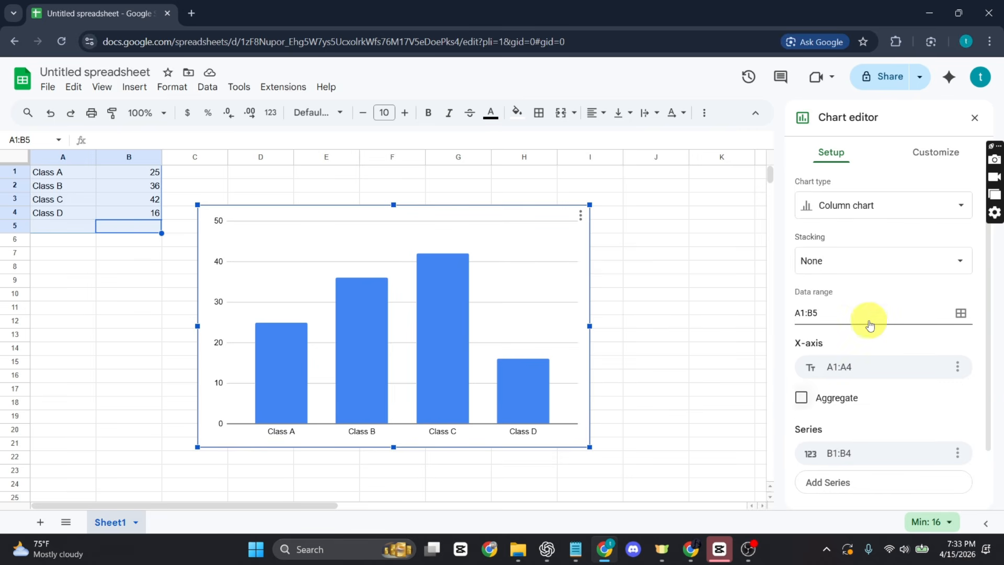
{"action": "left_click", "coordinate": [871, 206]}
{"action": "scroll", "coordinate": [829, 345], "scroll_direction": "down", "scroll_amount": 3}
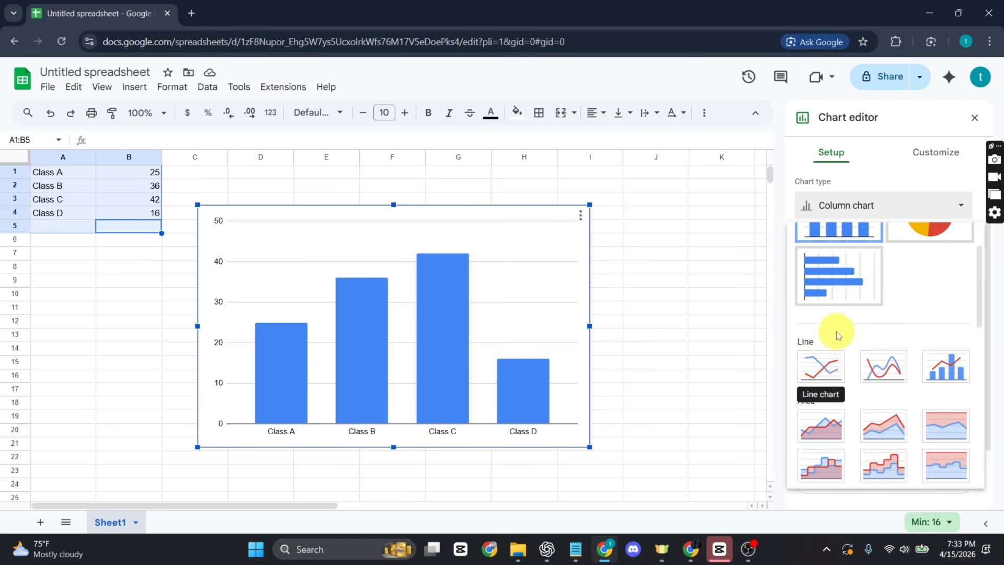
{"action": "scroll", "coordinate": [888, 381], "scroll_direction": "down", "scroll_amount": 3}
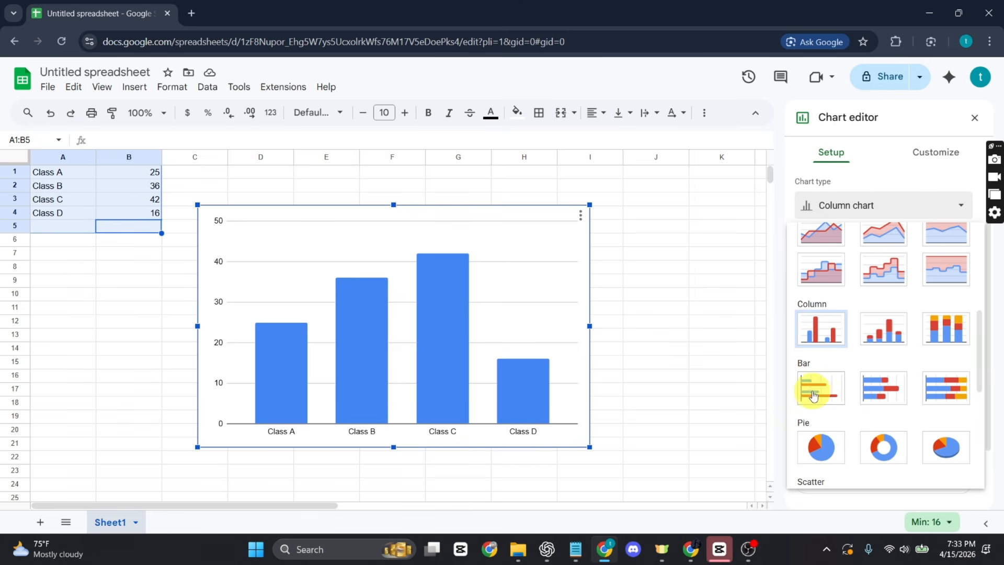
{"action": "scroll", "coordinate": [814, 396], "scroll_direction": "down", "scroll_amount": 3}
{"action": "scroll", "coordinate": [836, 407], "scroll_direction": "down", "scroll_amount": 2}
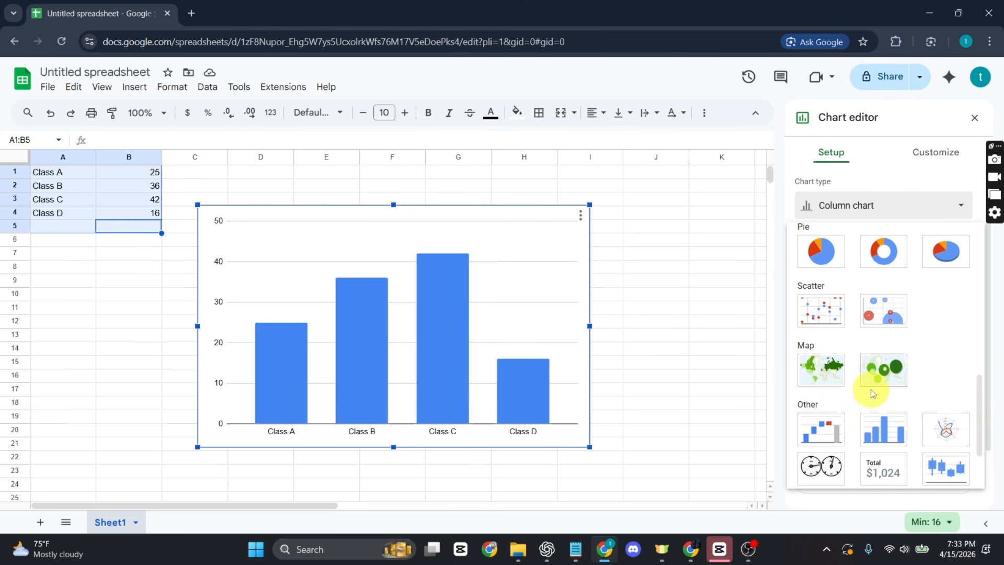
{"action": "scroll", "coordinate": [871, 389], "scroll_direction": "down", "scroll_amount": 2}
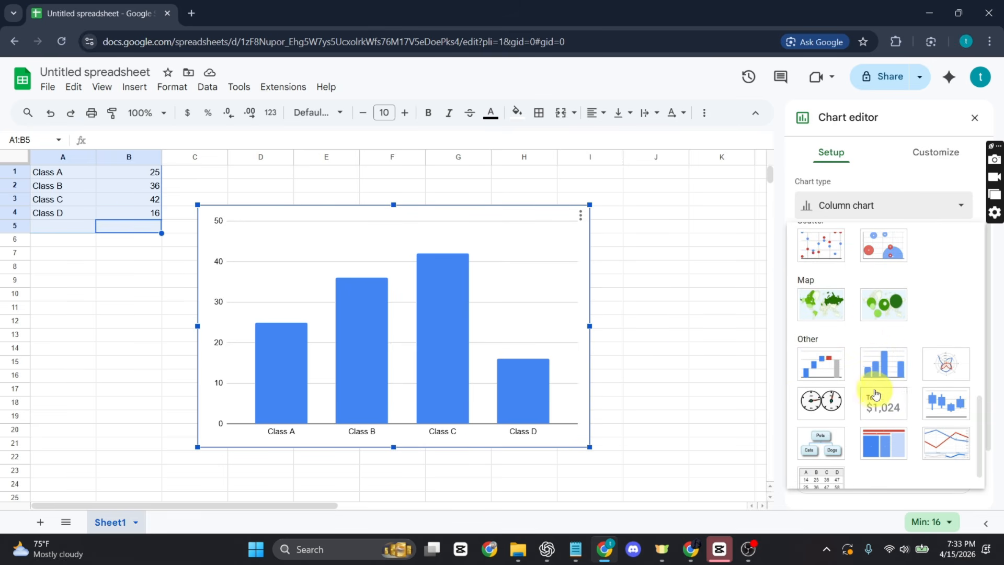
{"action": "left_click", "coordinate": [687, 250]}
{"action": "left_click", "coordinate": [669, 268]}
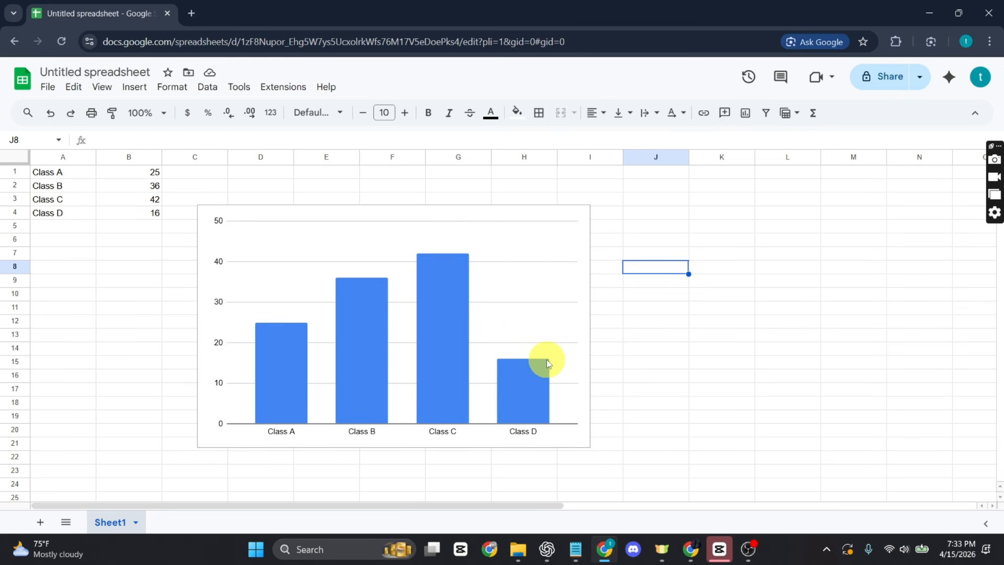
Reopen the column chart for editing and expand its chart style customization options
{"action": "double_click", "coordinate": [524, 256]}
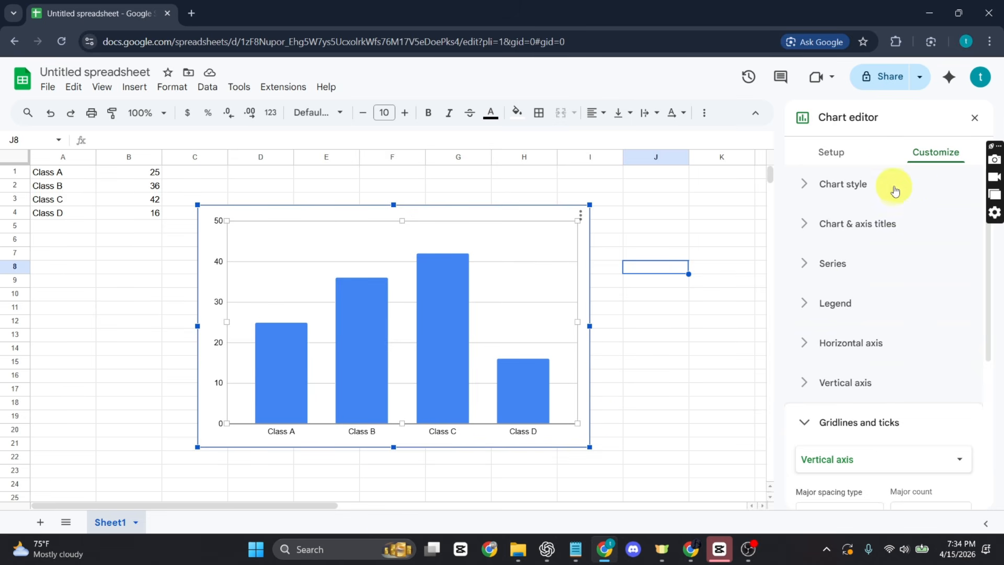
{"action": "left_click", "coordinate": [852, 153]}
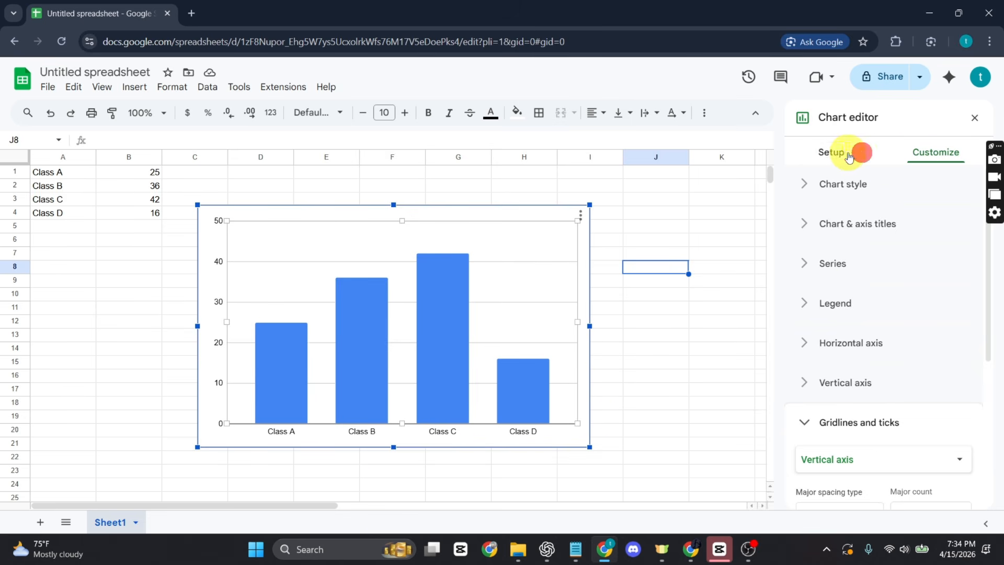
{"action": "left_click", "coordinate": [947, 156]}
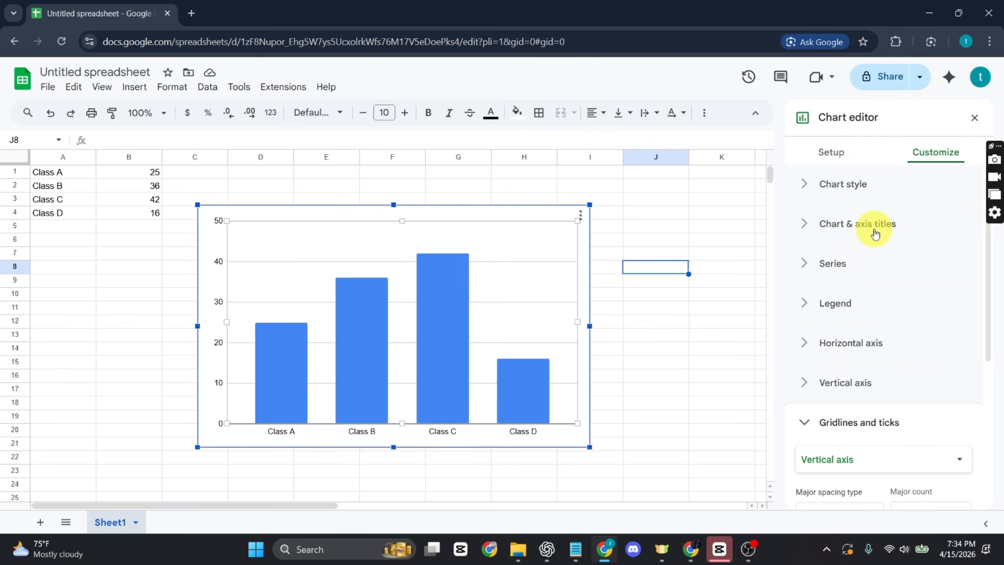
{"action": "left_click", "coordinate": [817, 184]}
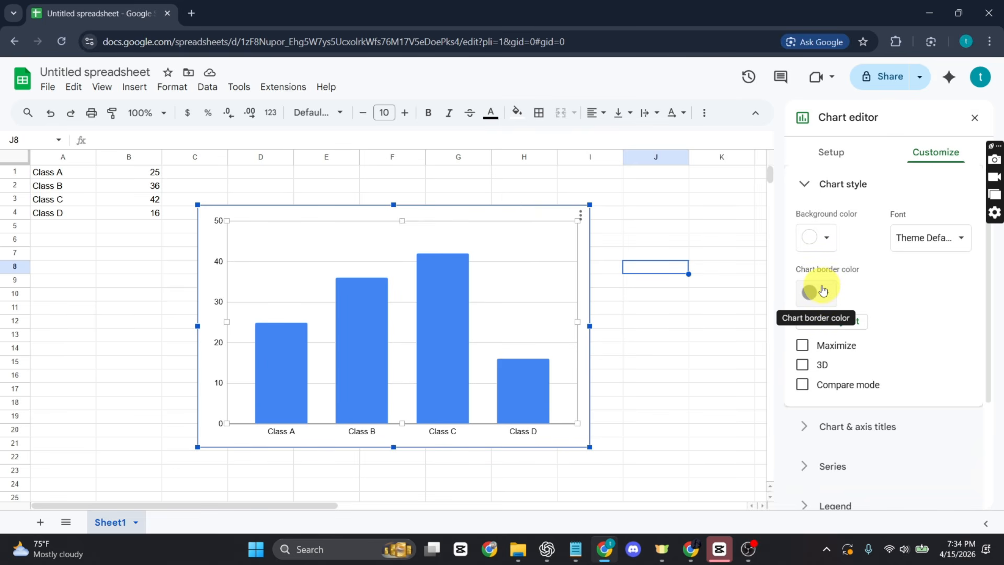
Try the 3D and Maximize style options on the column chart and switch both off again
{"action": "left_click", "coordinate": [804, 365]}
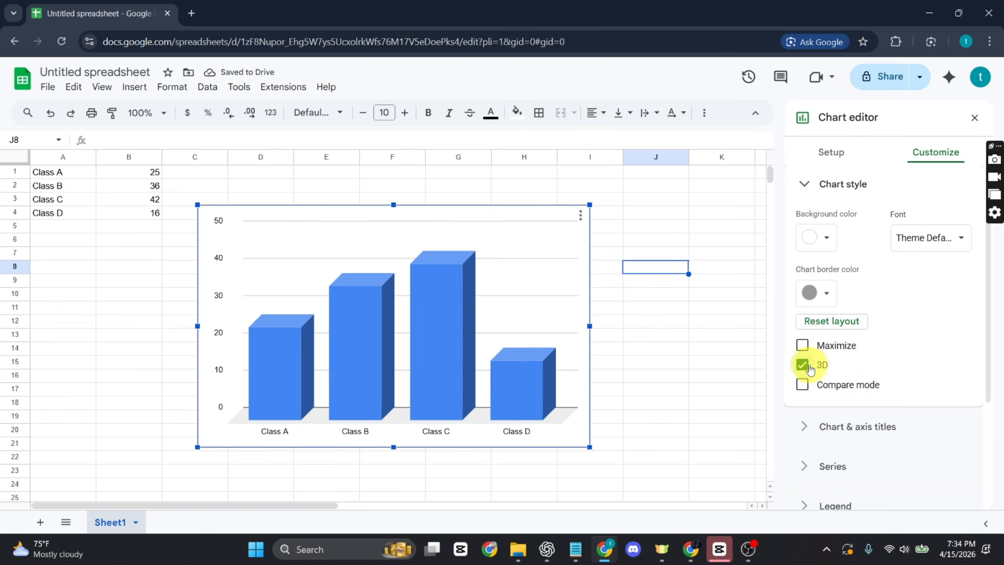
{"action": "left_click", "coordinate": [803, 364]}
{"action": "left_click", "coordinate": [804, 346]}
{"action": "left_click", "coordinate": [809, 345]}
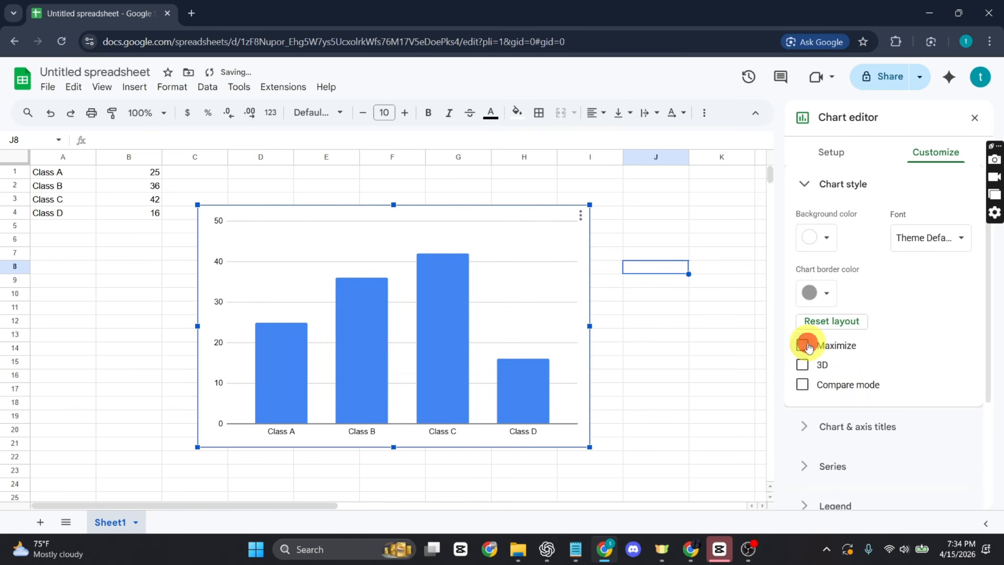
{"action": "left_click", "coordinate": [803, 369]}
{"action": "left_click", "coordinate": [803, 369]}
Set the chart's horizontal axis title to "Class names"
{"action": "scroll", "coordinate": [859, 347], "scroll_direction": "down", "scroll_amount": 1}
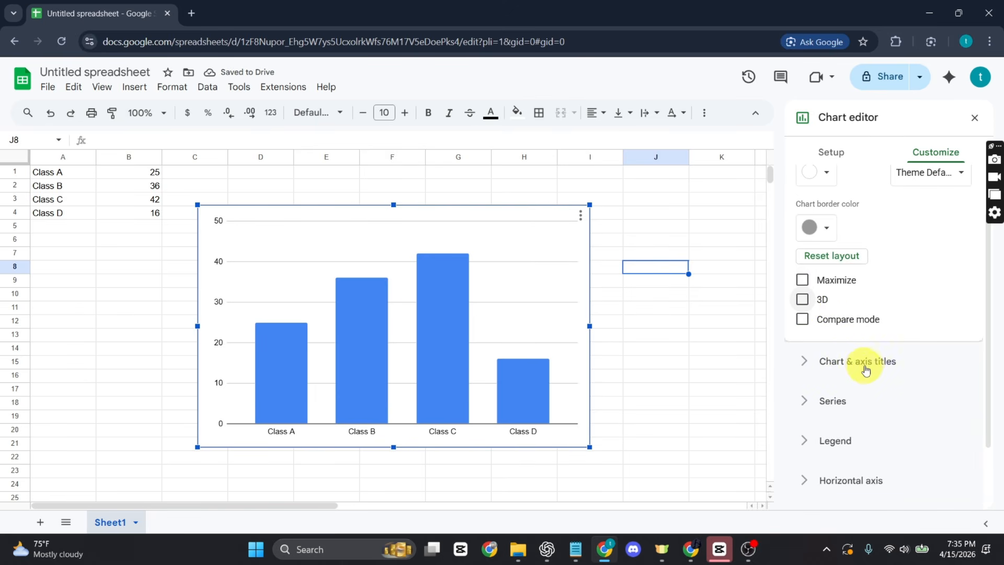
{"action": "scroll", "coordinate": [864, 365], "scroll_direction": "down", "scroll_amount": 1}
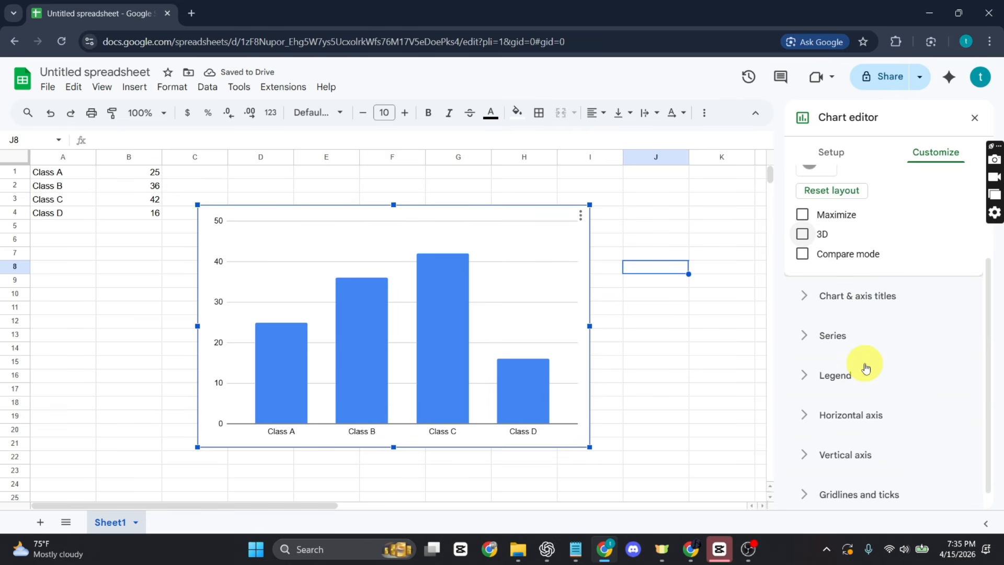
{"action": "left_click", "coordinate": [807, 311]}
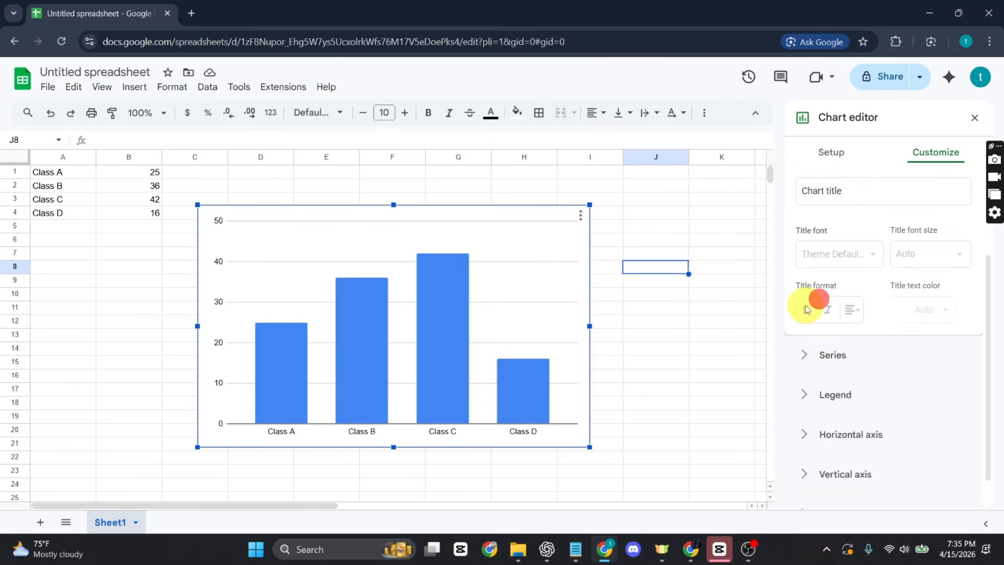
{"action": "left_click", "coordinate": [841, 259]}
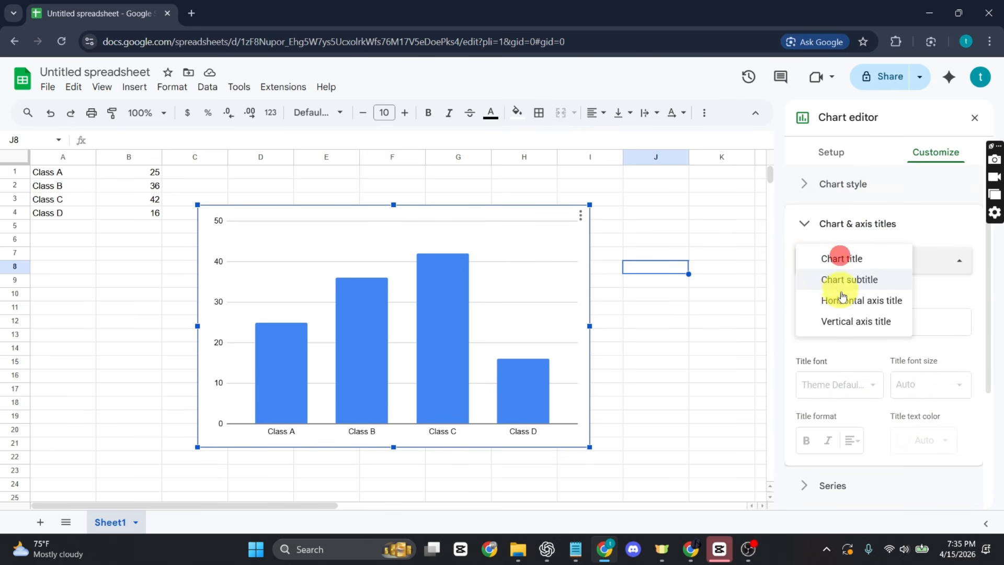
{"action": "left_click", "coordinate": [856, 306]}
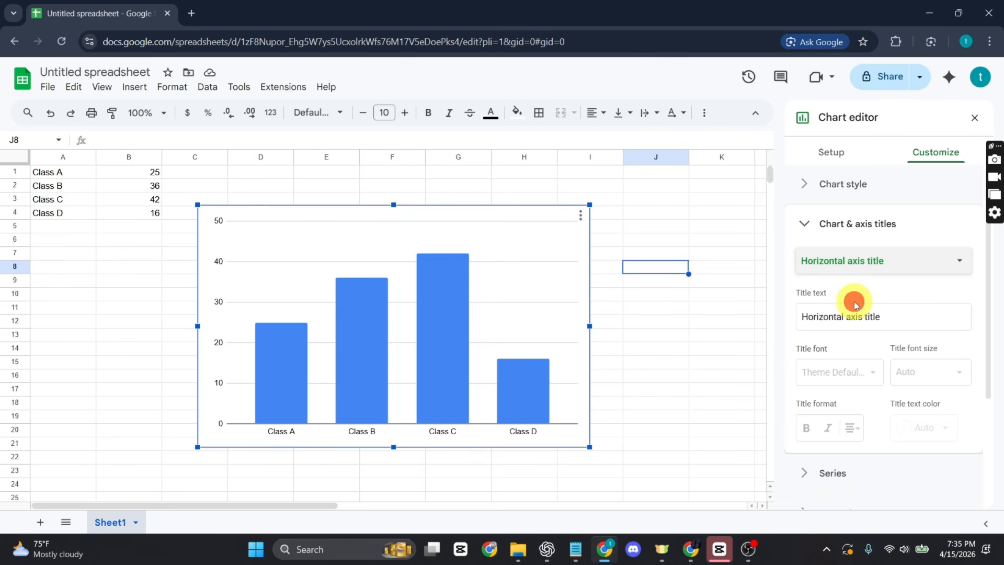
{"action": "left_click", "coordinate": [887, 317]}
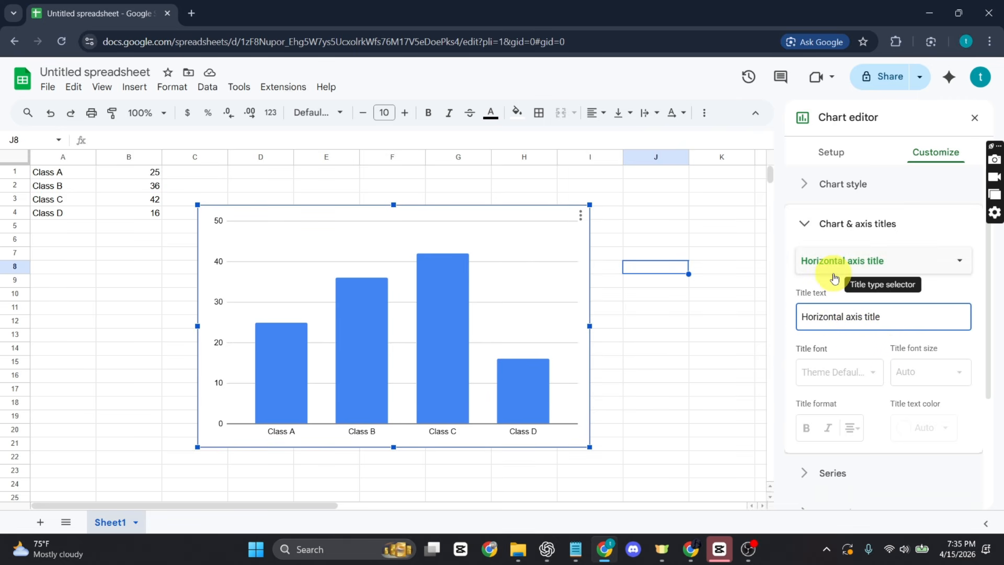
{"action": "type", "text": "Class "}
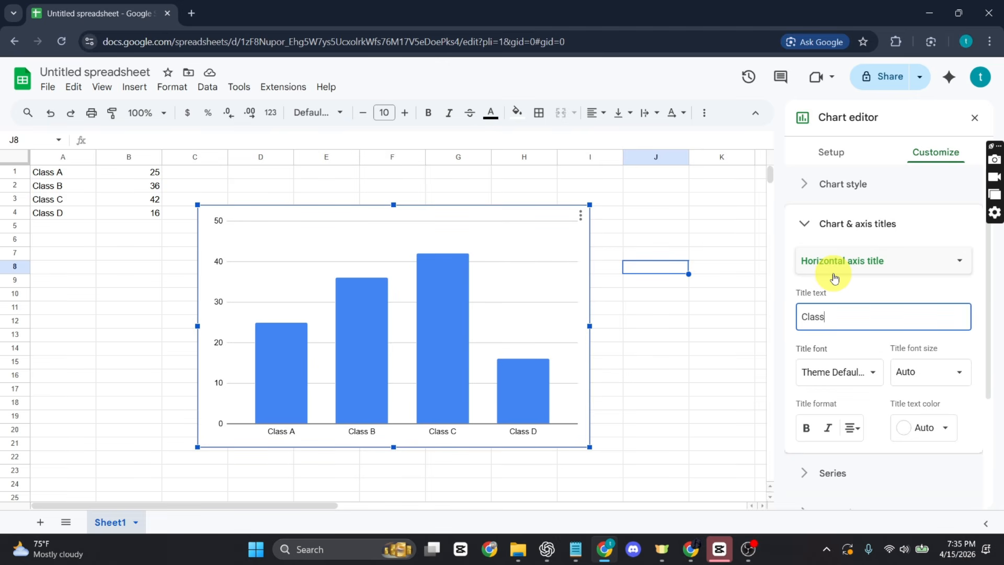
{"action": "type", "text": "names"}
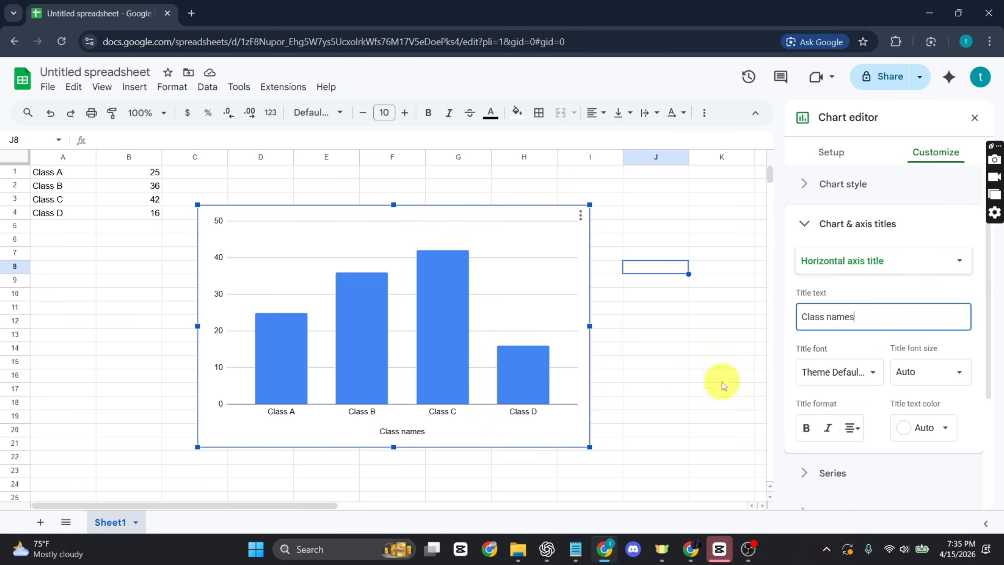
Format the horizontal axis title at font size 20 in bold with centre alignment
{"action": "left_click", "coordinate": [856, 378]}
{"action": "left_click", "coordinate": [960, 380]}
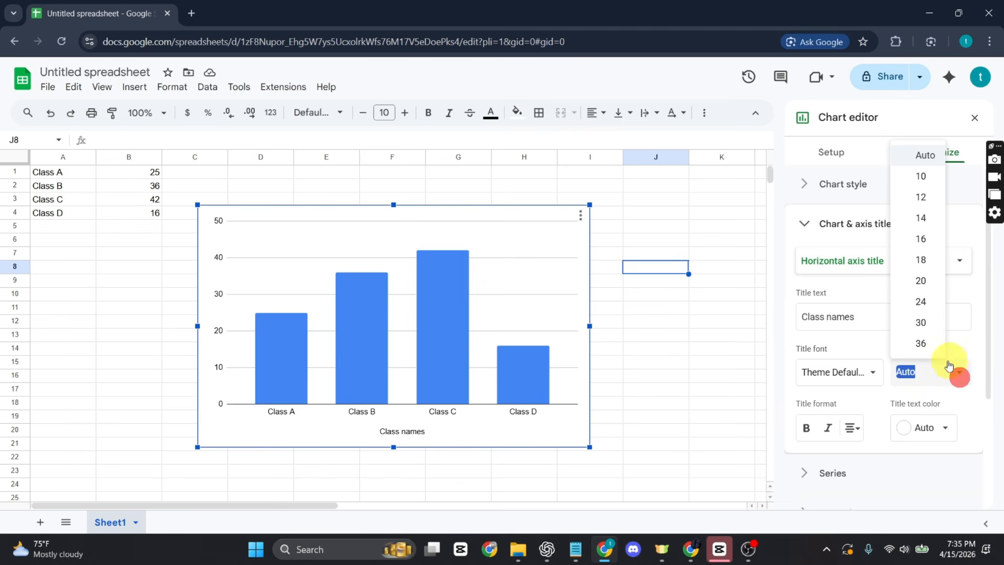
{"action": "left_click", "coordinate": [920, 280]}
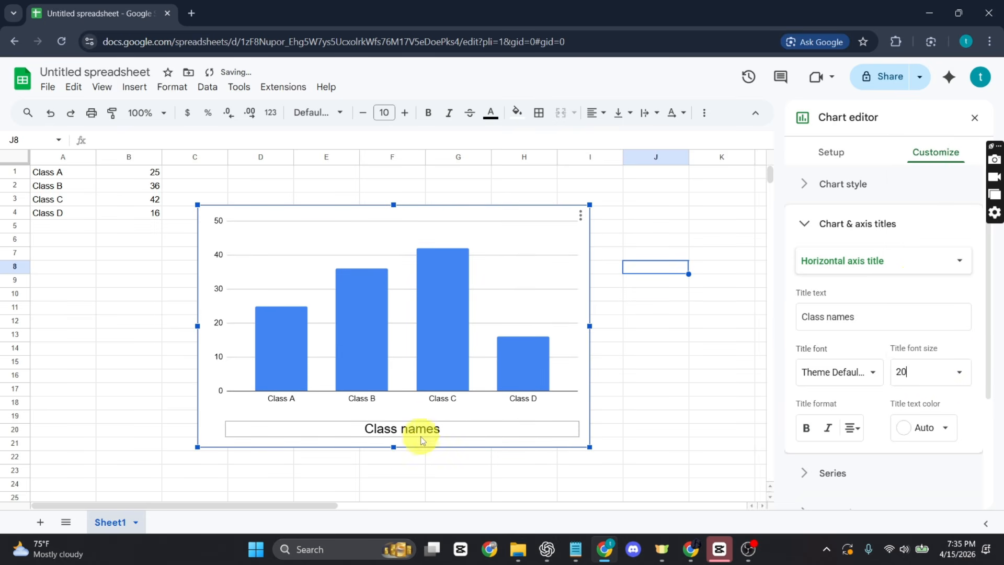
{"action": "left_click", "coordinate": [806, 428]}
{"action": "left_click", "coordinate": [849, 430]}
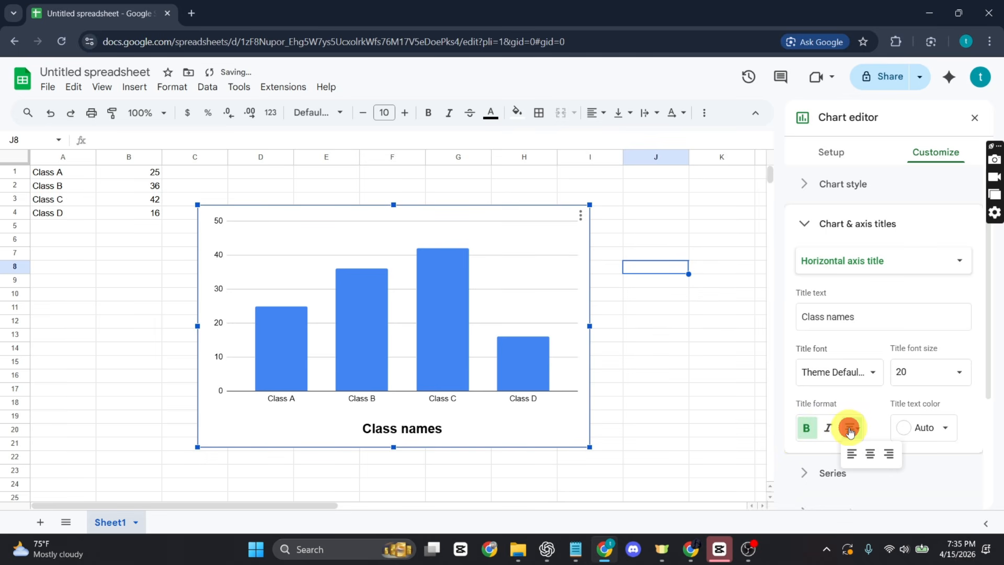
{"action": "left_click", "coordinate": [871, 457]}
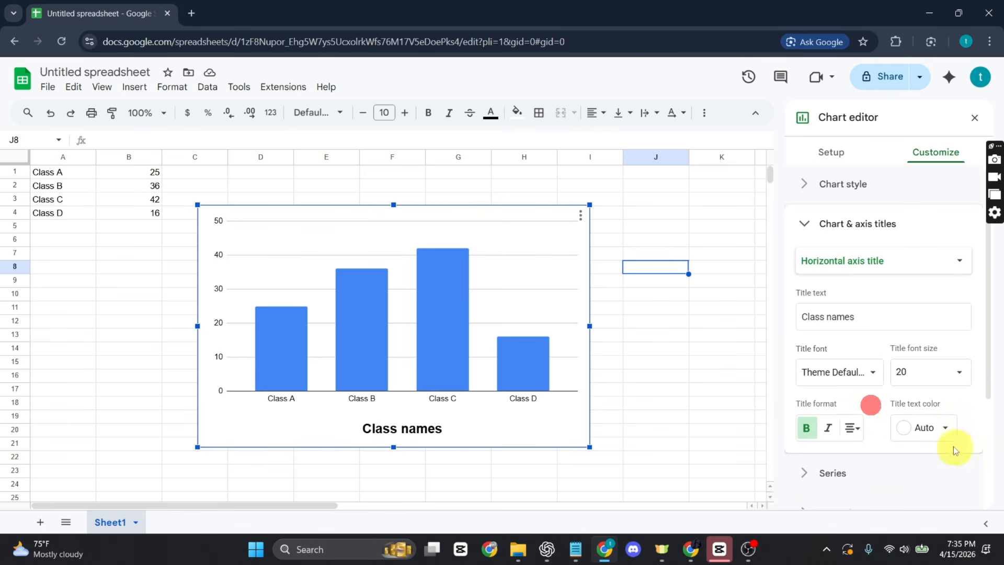
Try a light orange text color on the horizontal axis title, and settle on cyan
{"action": "left_click", "coordinate": [924, 429]}
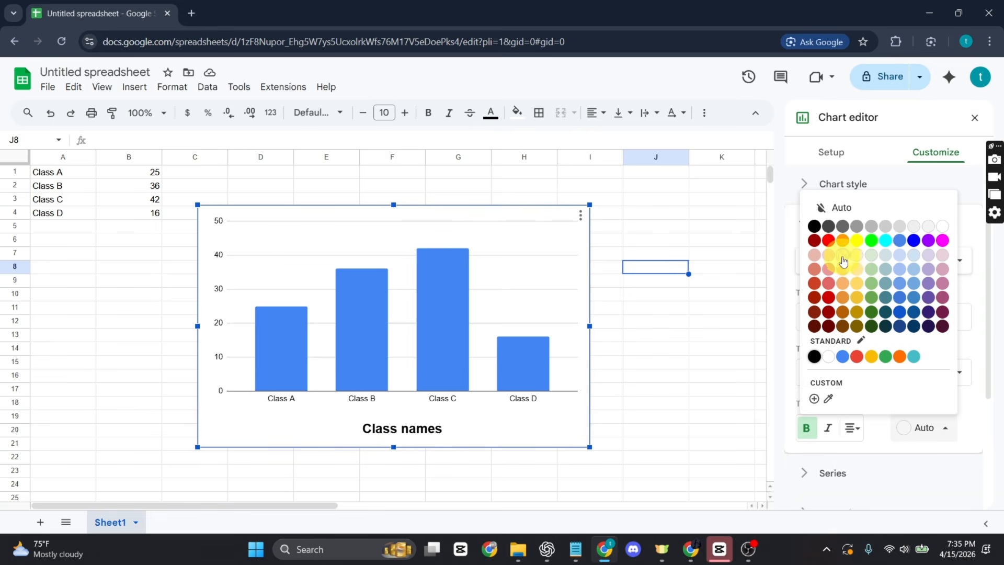
{"action": "left_click", "coordinate": [844, 258]}
{"action": "left_click", "coordinate": [883, 259]}
{"action": "left_click", "coordinate": [886, 260]}
{"action": "left_click", "coordinate": [915, 429]}
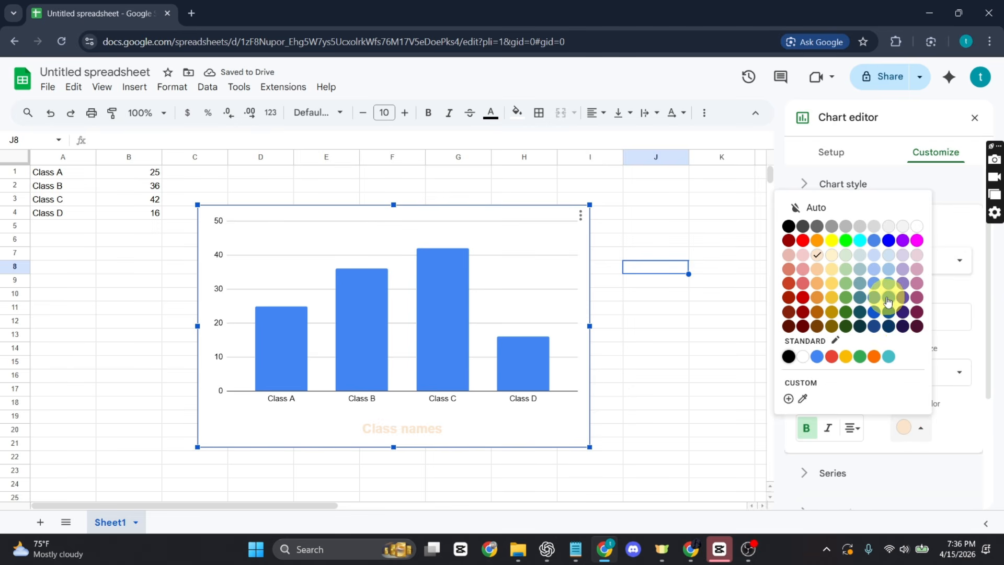
{"action": "left_click", "coordinate": [861, 243]}
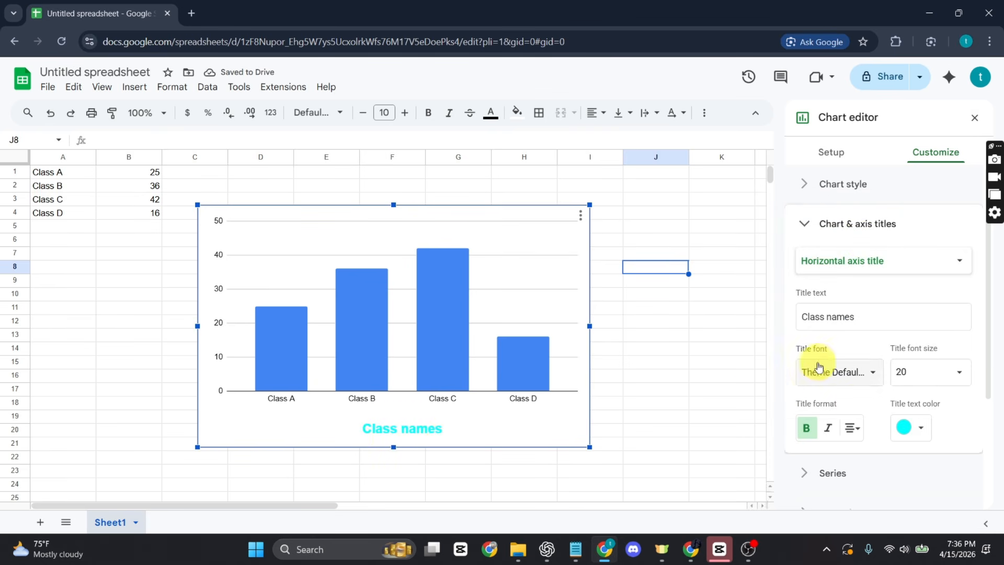
Set the chart's vertical axis title to "NO of students"
{"action": "left_click", "coordinate": [905, 260]}
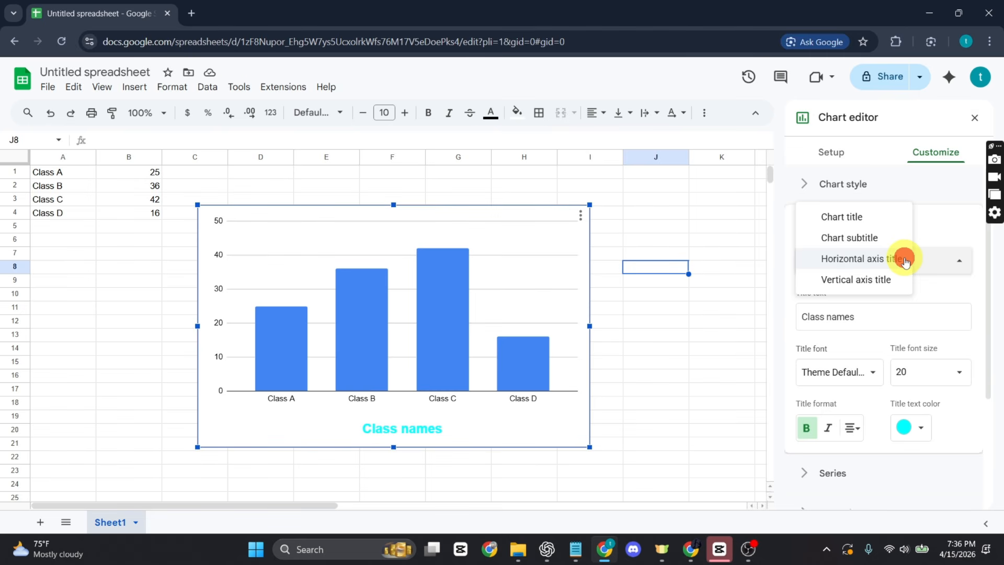
{"action": "left_click", "coordinate": [859, 282]}
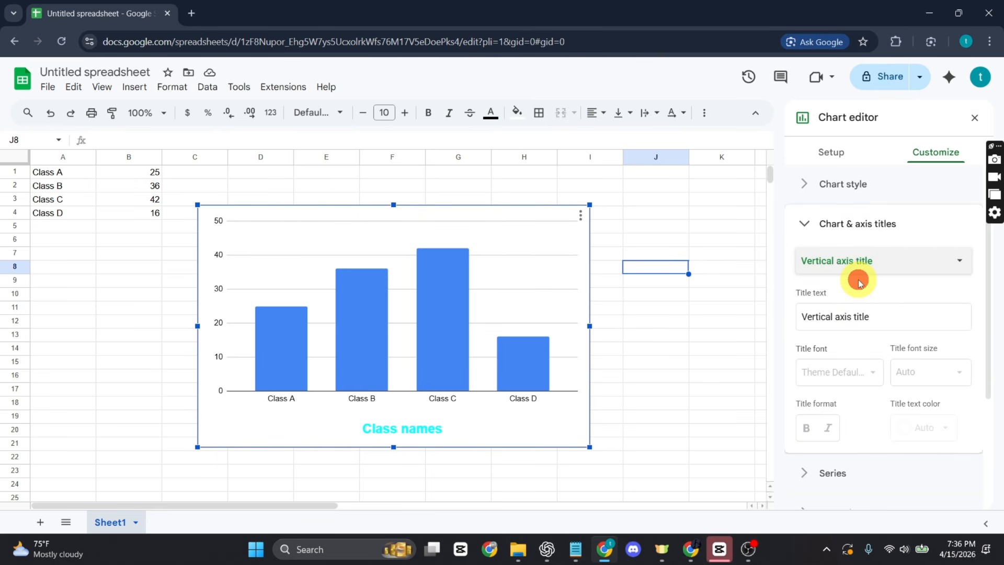
{"action": "left_click", "coordinate": [865, 324]}
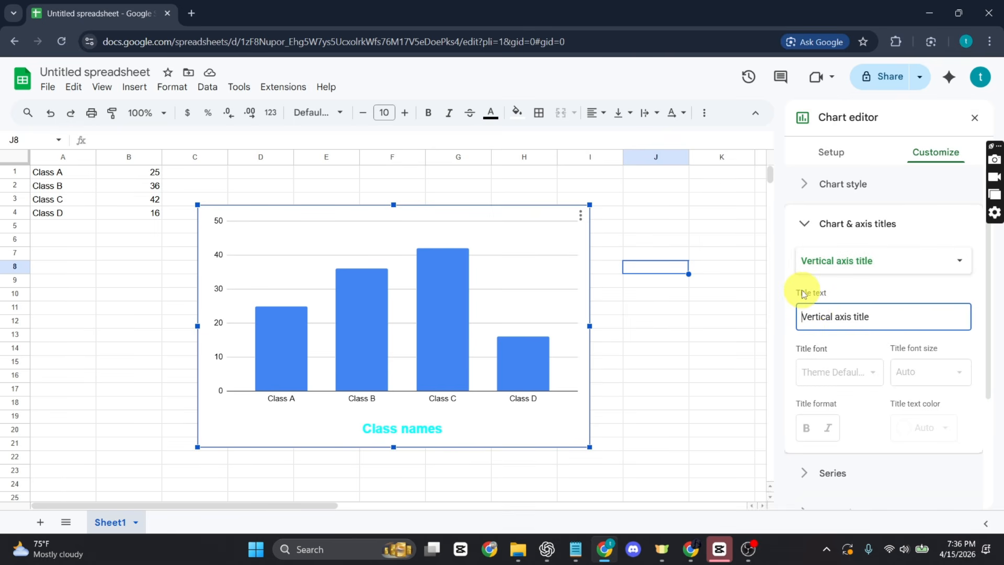
{"action": "type", "text": "NO of students"}
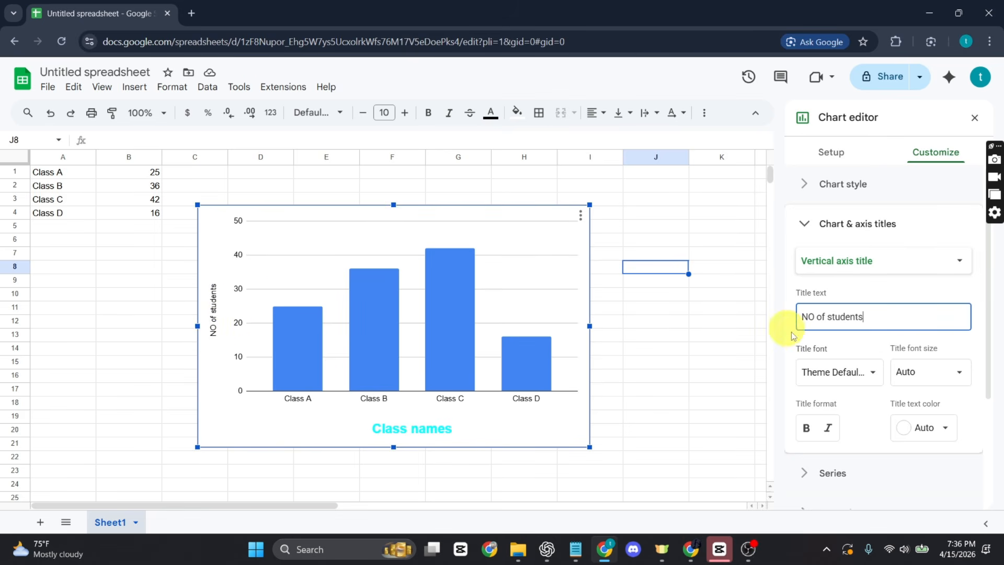
Format the vertical axis title at font size 20 in bold with a dark red text color
{"action": "left_click", "coordinate": [933, 372]}
{"action": "type", "text": "20"}
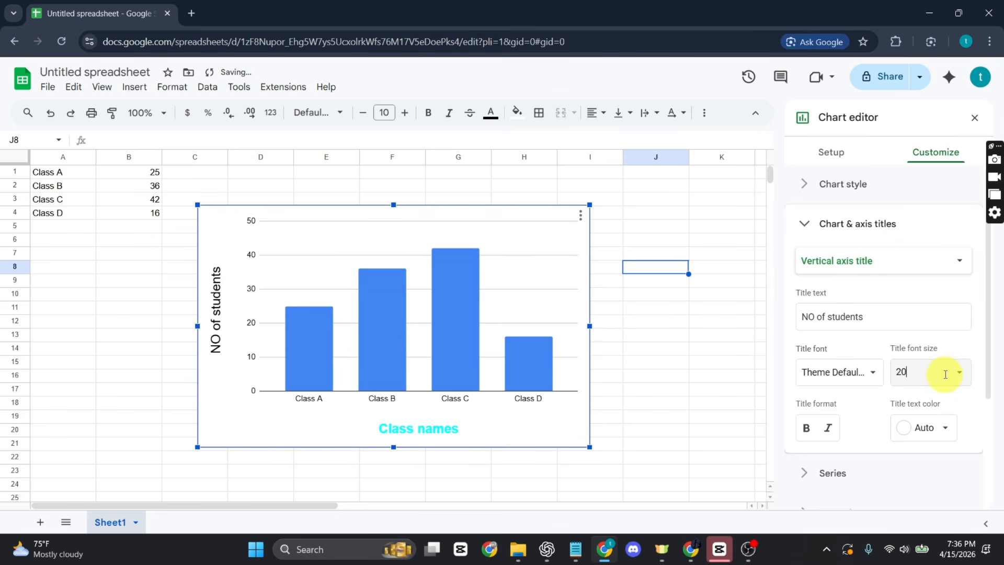
{"action": "key", "text": "Return"}
{"action": "left_click", "coordinate": [806, 428]}
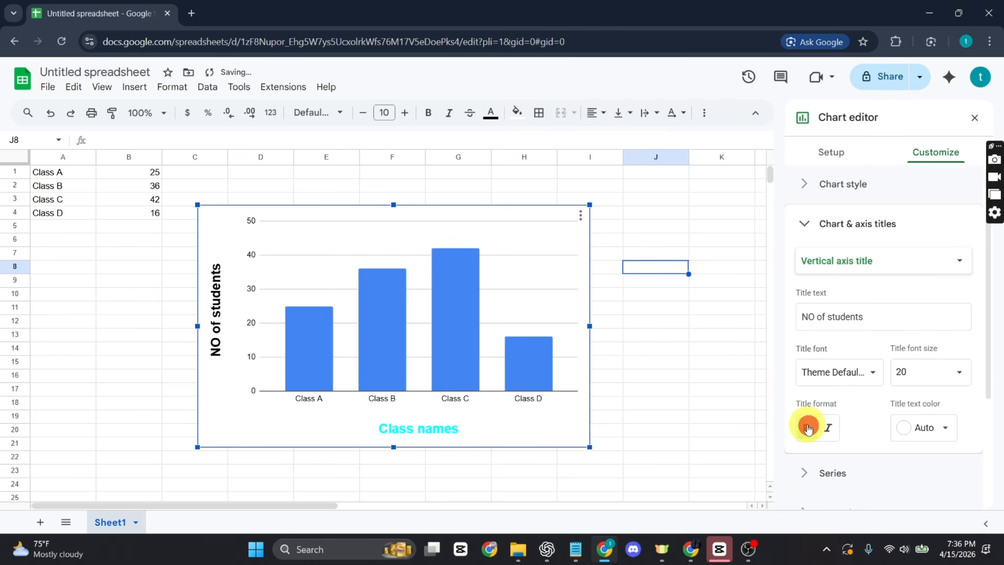
{"action": "left_click", "coordinate": [900, 428]}
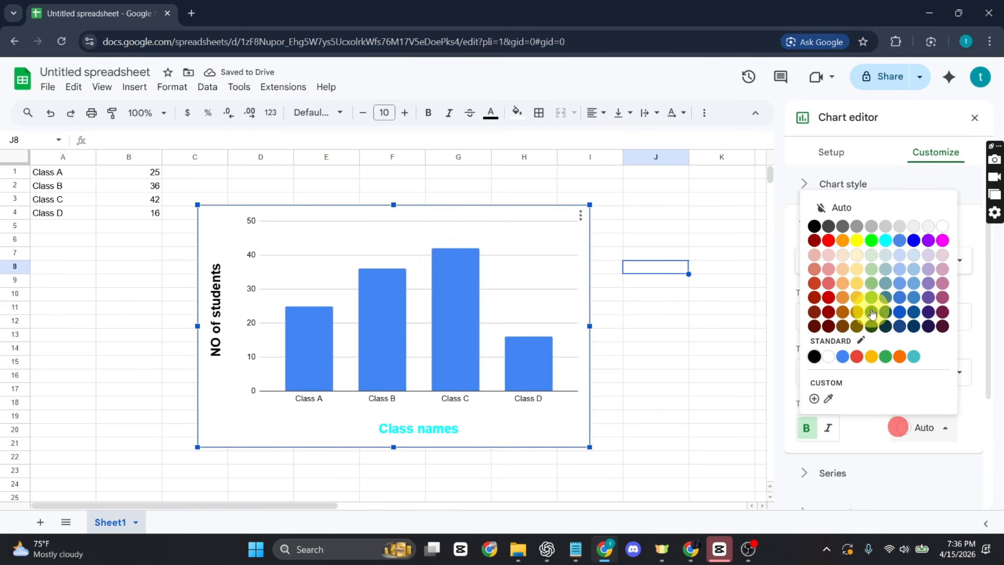
{"action": "left_click", "coordinate": [828, 297]}
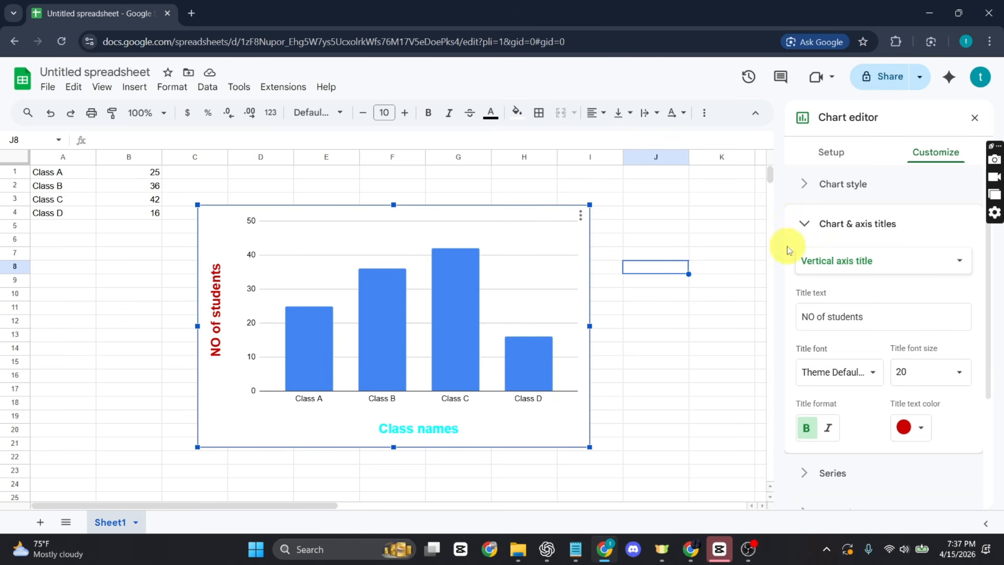
Expand the series formatting options and give the chart's columns a yellow fill and a blue outline
{"action": "scroll", "coordinate": [890, 261], "scroll_direction": "down", "scroll_amount": 3}
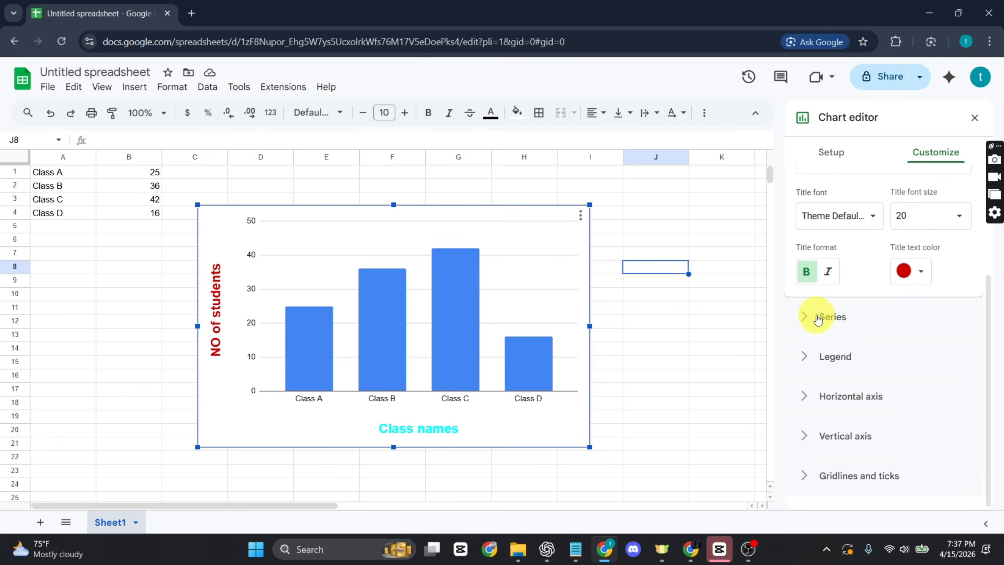
{"action": "left_click", "coordinate": [818, 318]}
{"action": "scroll", "coordinate": [816, 315], "scroll_direction": "down", "scroll_amount": 2}
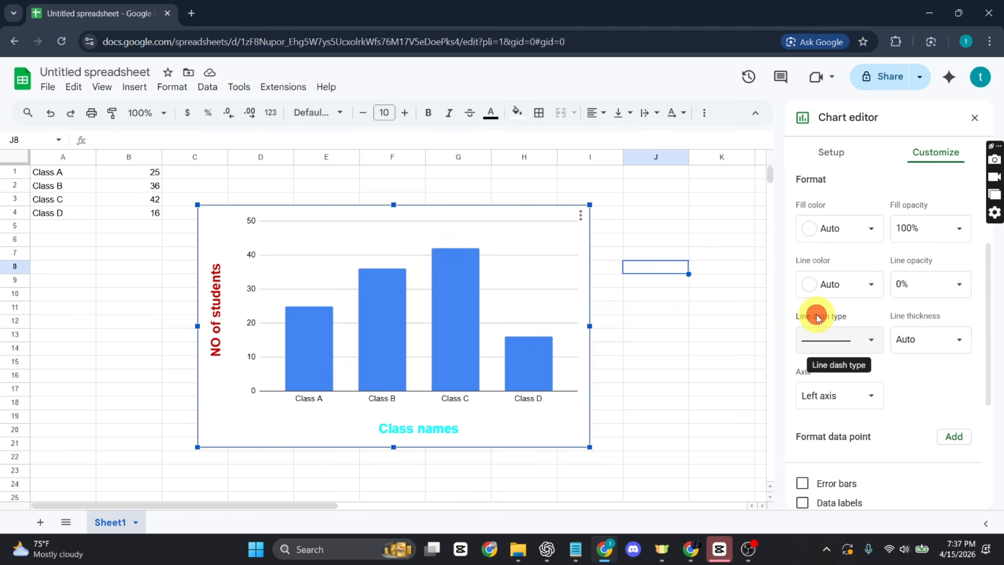
{"action": "left_click", "coordinate": [819, 233]}
{"action": "left_click", "coordinate": [853, 293]}
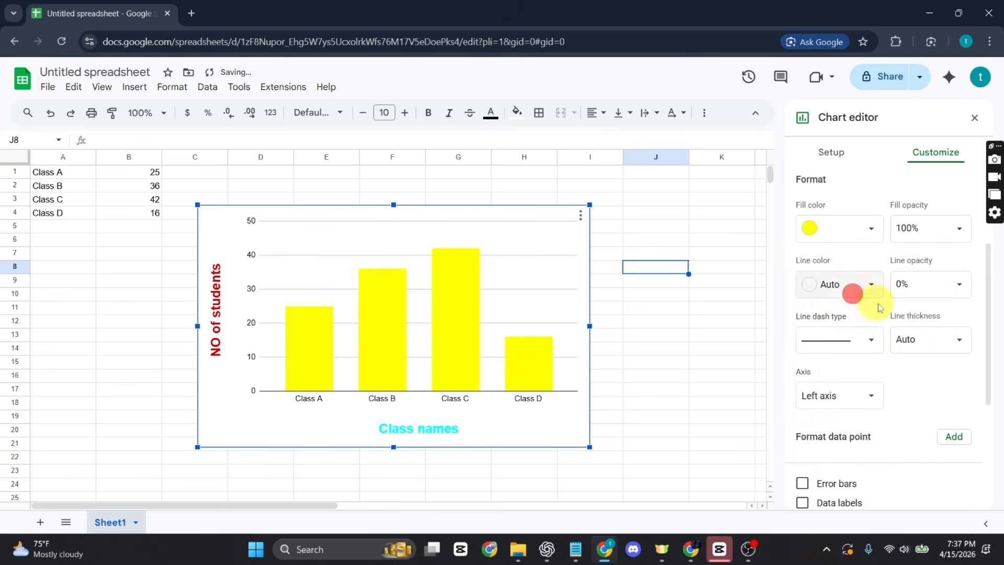
{"action": "left_click", "coordinate": [862, 287]}
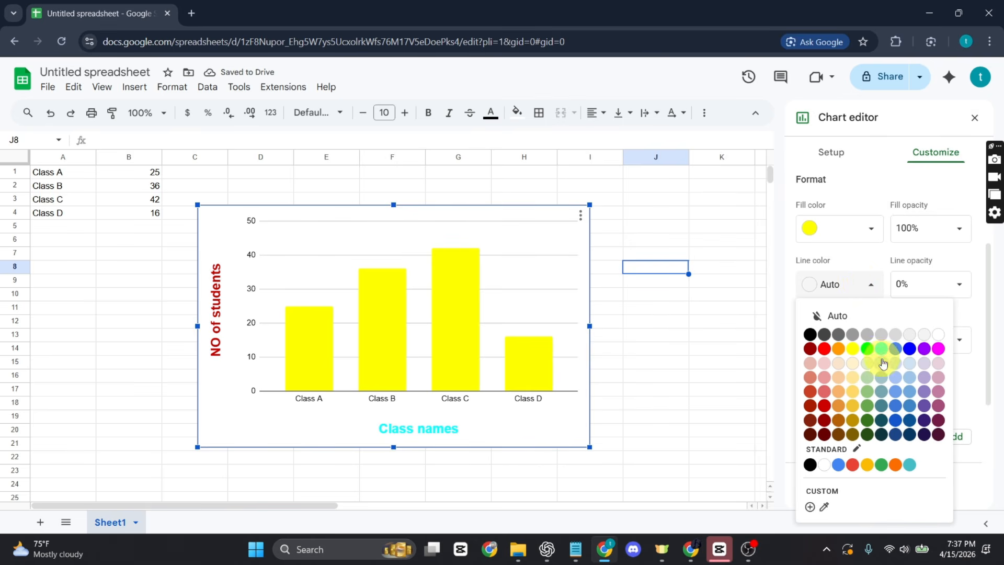
{"action": "left_click", "coordinate": [910, 354]}
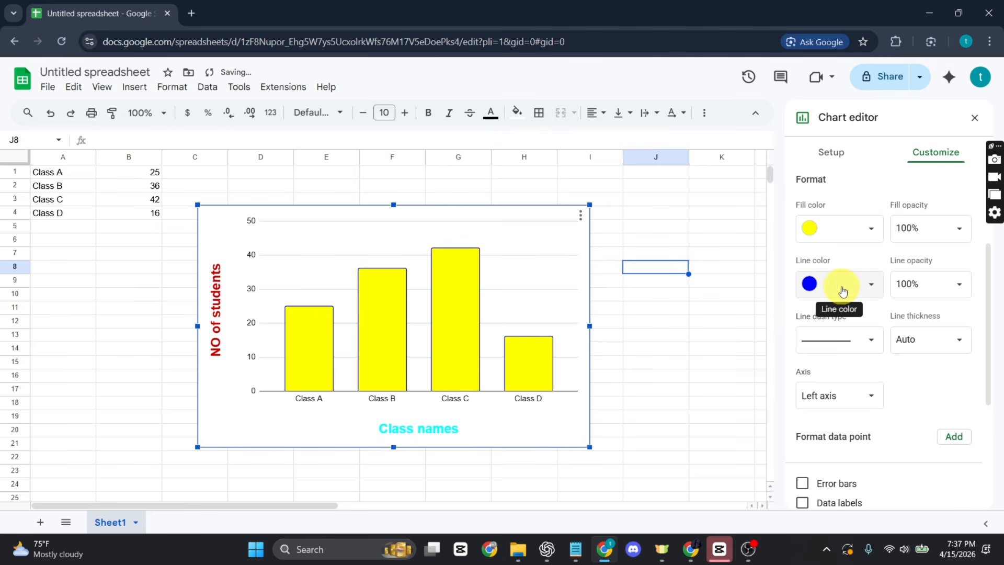
Change the columns' fill color to orange and their line color to yellow, finally settling on a white line color
{"action": "left_click", "coordinate": [820, 233]}
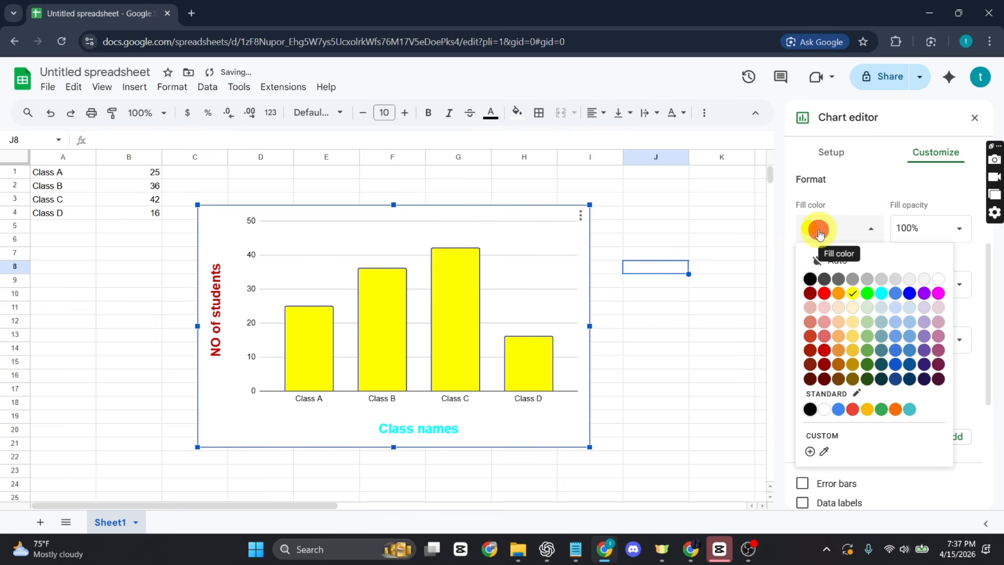
{"action": "left_click", "coordinate": [840, 292]}
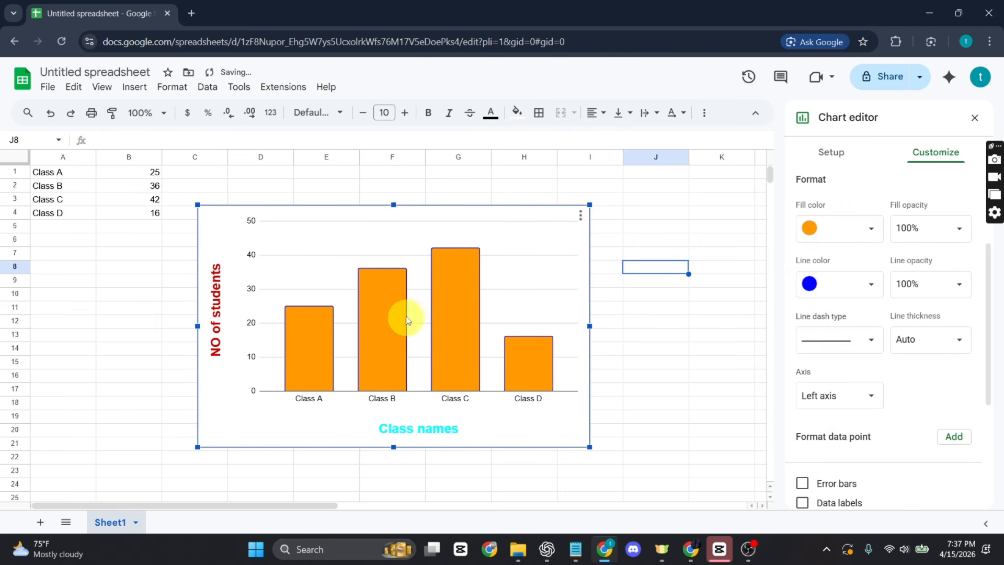
{"action": "left_click", "coordinate": [855, 288]}
{"action": "left_click", "coordinate": [851, 350]}
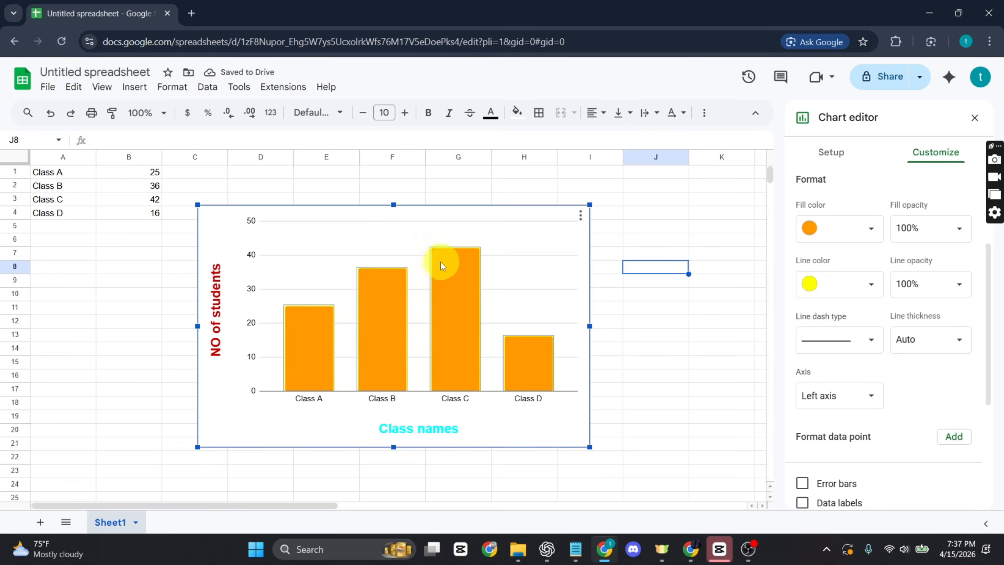
{"action": "left_click", "coordinate": [832, 285]}
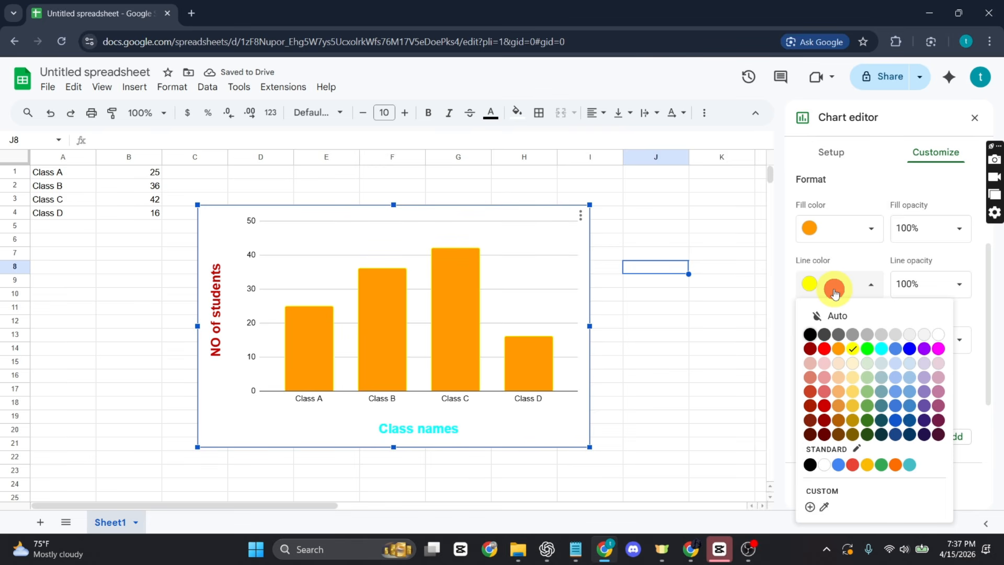
{"action": "left_click", "coordinate": [939, 334]}
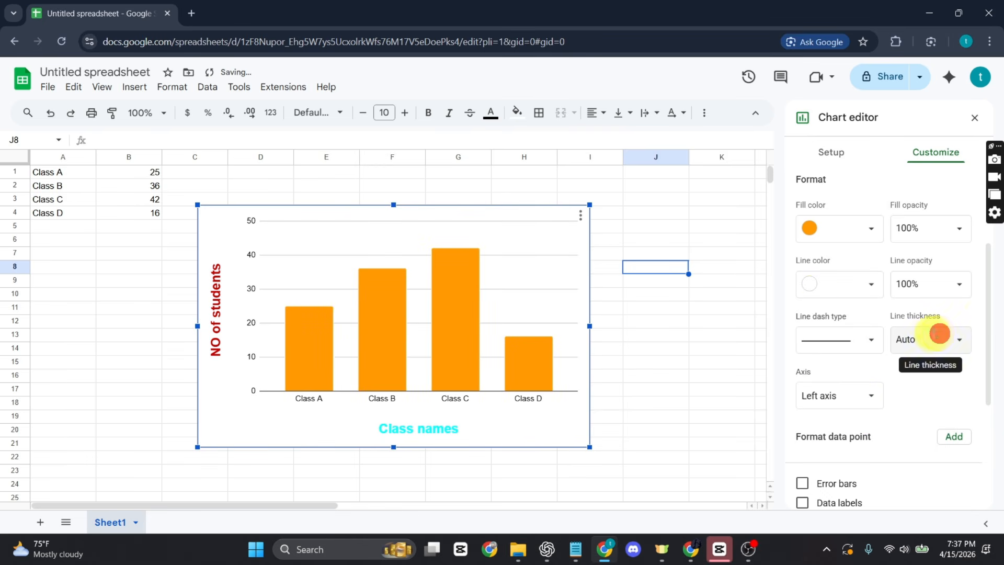
Turn on data labels for the column series
{"action": "scroll", "coordinate": [814, 348], "scroll_direction": "up", "scroll_amount": 3}
{"action": "scroll", "coordinate": [850, 350], "scroll_direction": "down", "scroll_amount": 5}
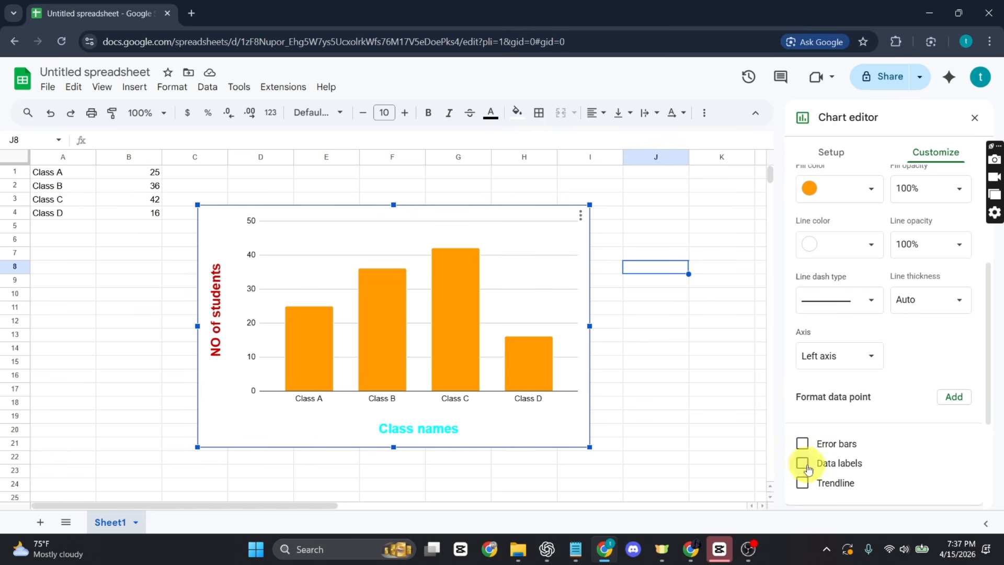
{"action": "left_click", "coordinate": [804, 465]}
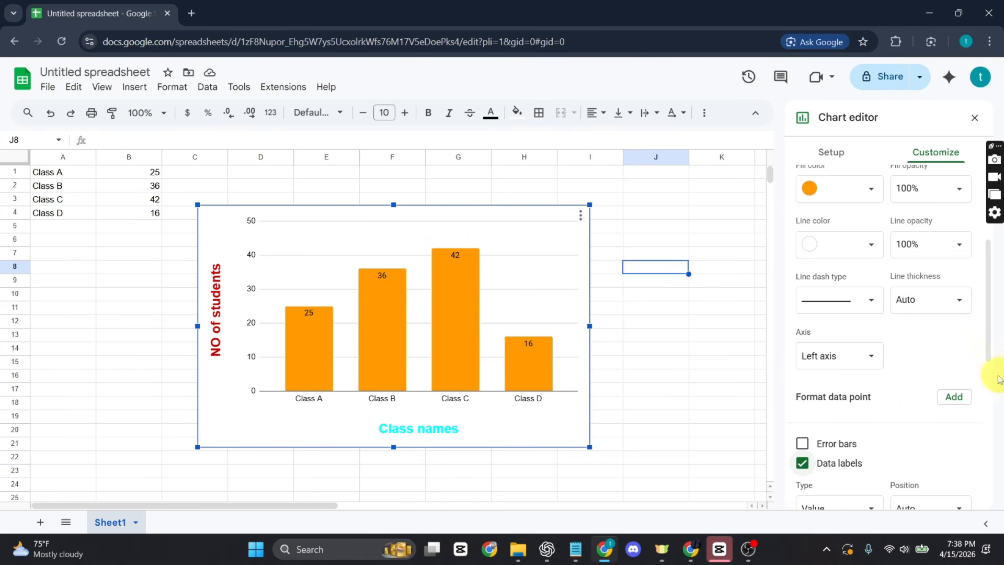
Look through the customization options for the horizontal axis, the vertical axis, and the gridlines and ticks
{"action": "left_click", "coordinate": [813, 347]}
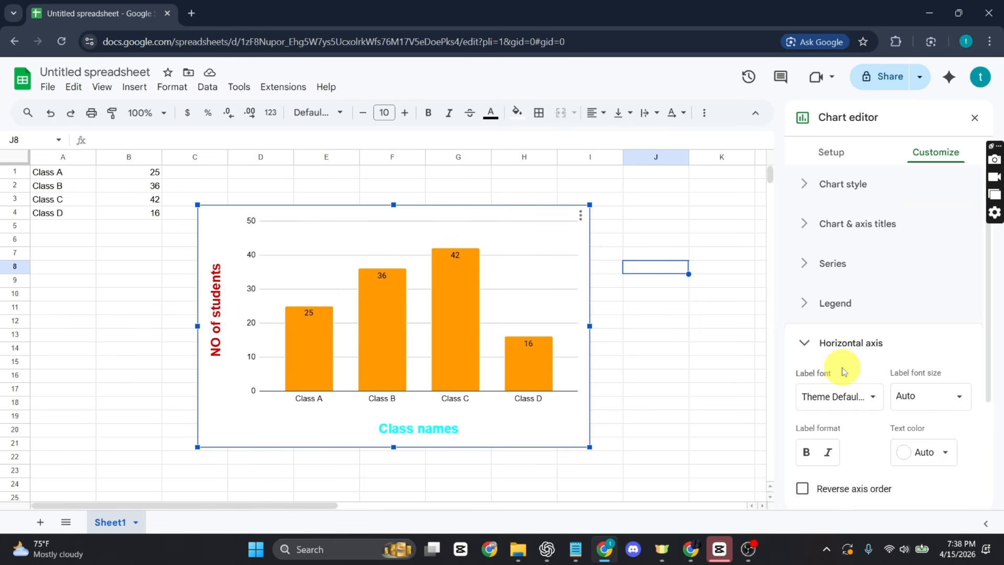
{"action": "scroll", "coordinate": [842, 367], "scroll_direction": "down", "scroll_amount": 3}
{"action": "left_click", "coordinate": [820, 436]}
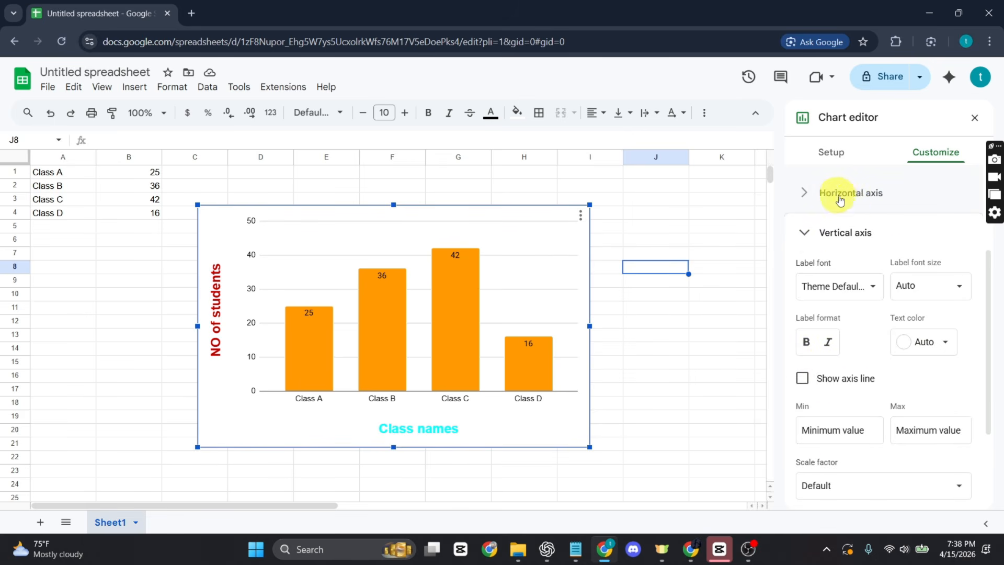
{"action": "left_click", "coordinate": [816, 232]}
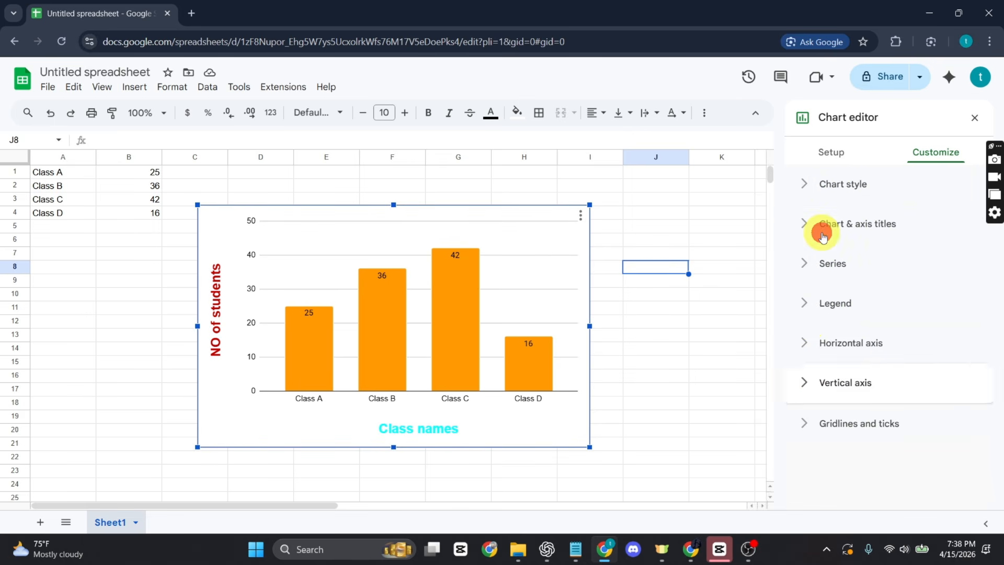
{"action": "left_click", "coordinate": [835, 425]}
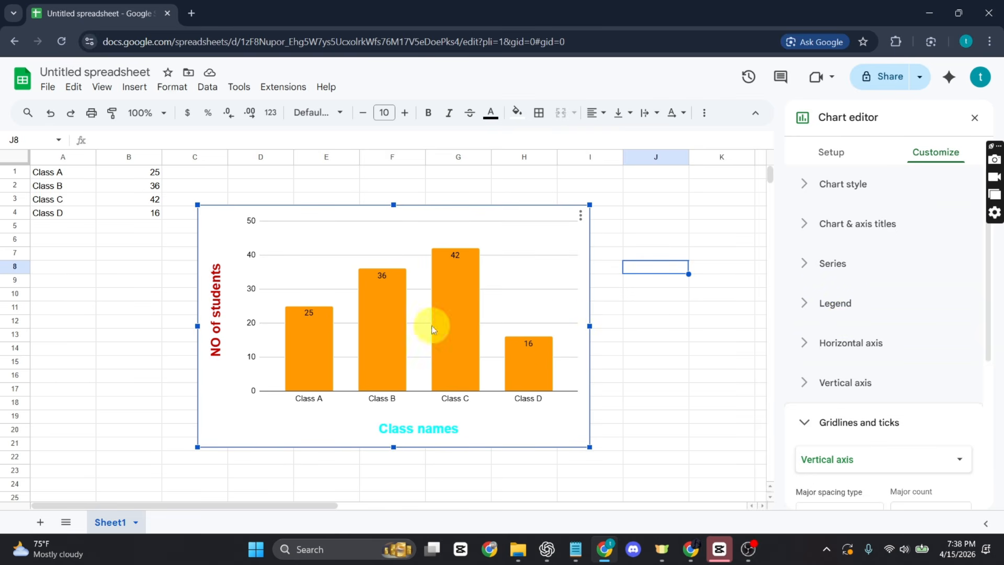
{"action": "scroll", "coordinate": [863, 308], "scroll_direction": "down", "scroll_amount": 1}
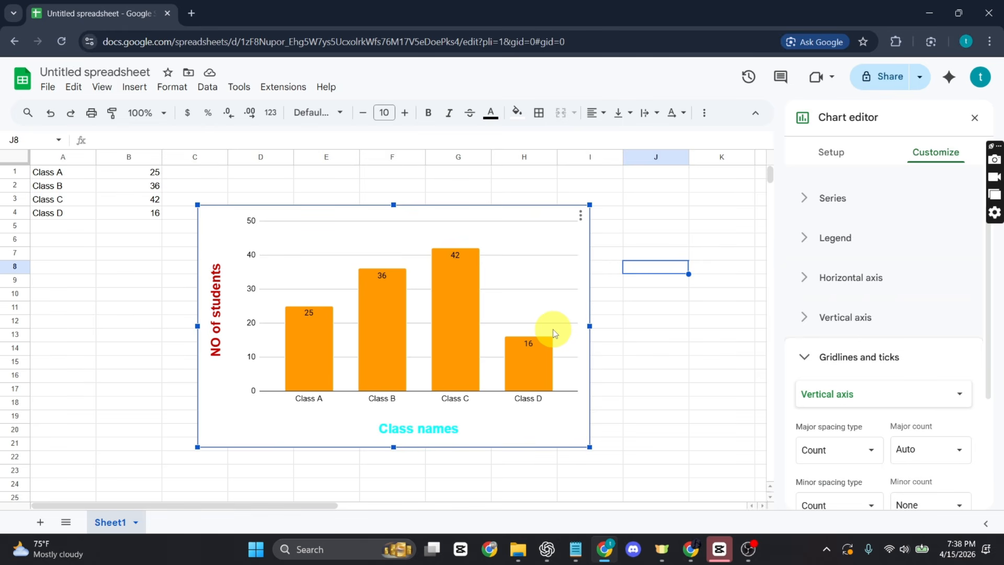
Leave the chart editor and enlarge the chart from its upper-right corner, out to about column K and up past row 1
{"action": "left_click", "coordinate": [606, 227]}
{"action": "left_click", "coordinate": [535, 263]}
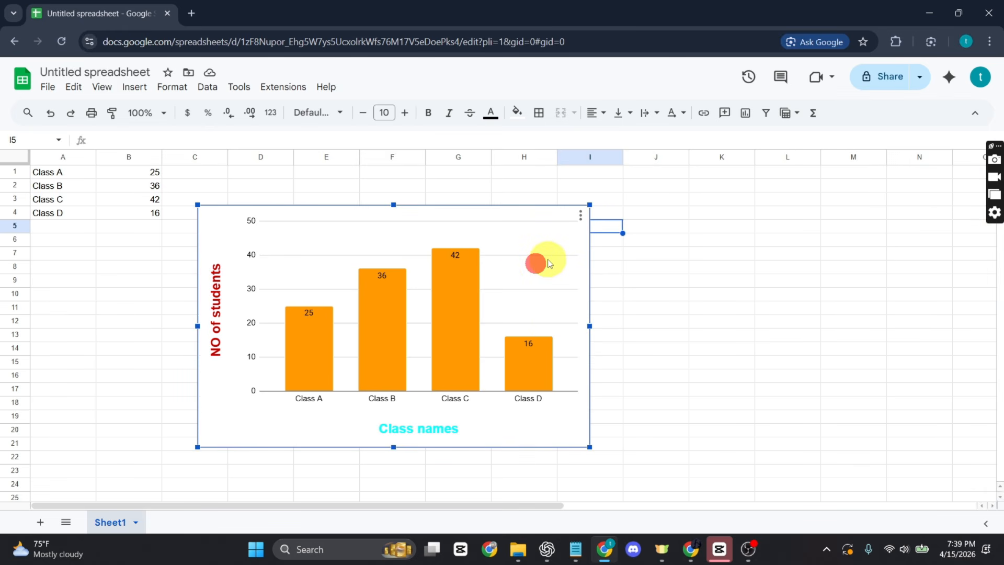
{"action": "left_click_drag", "start_coordinate": [589, 204], "coordinate": [762, 146]}
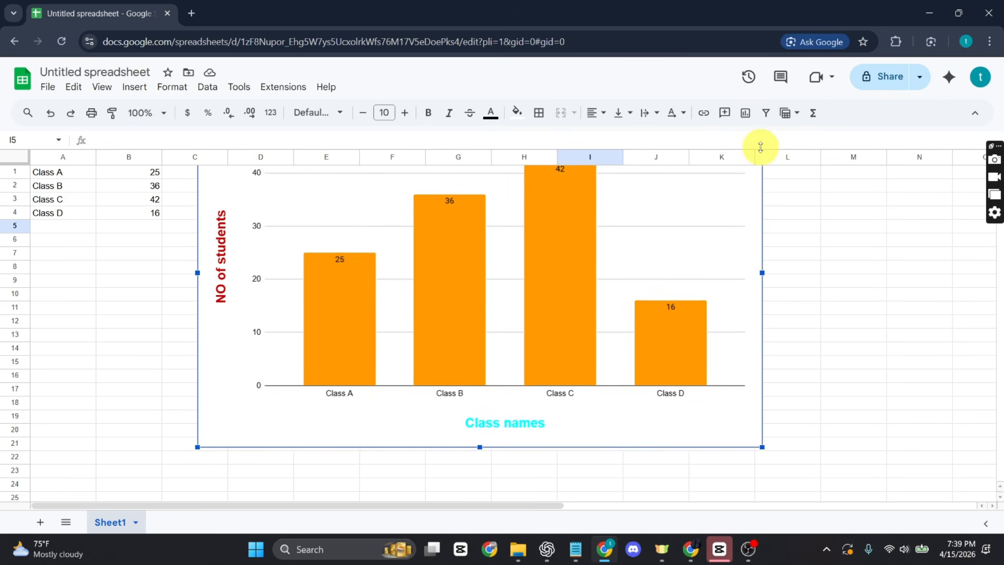